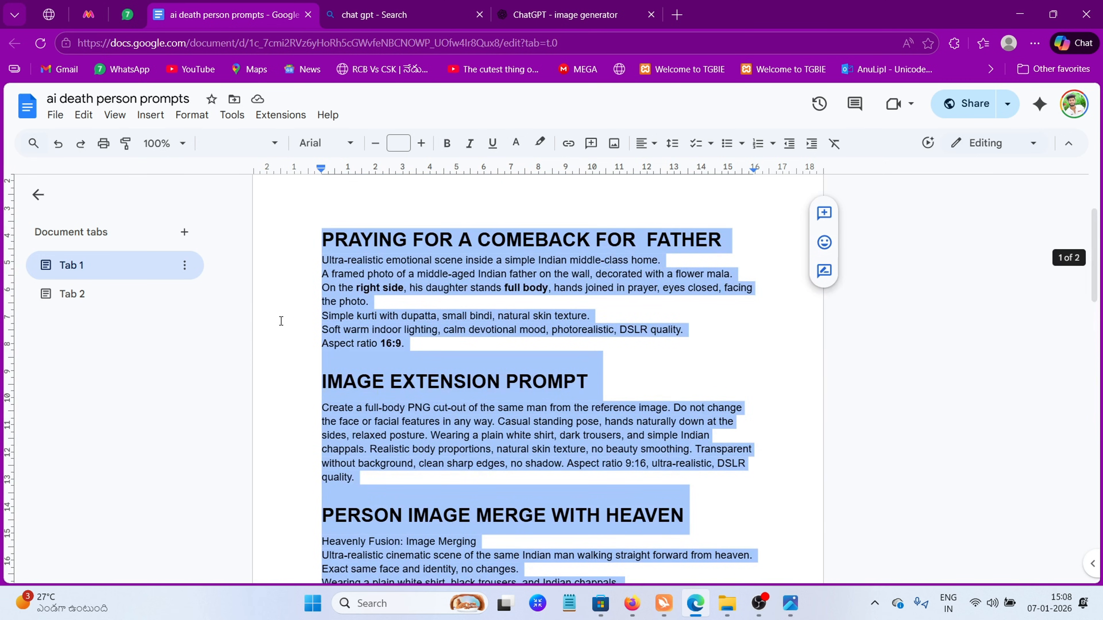
Attach daughter.png and father.png from the death ai video folder to the image generator chat
{"action": "left_click", "coordinate": [281, 320]}
{"action": "scroll", "coordinate": [351, 448], "scroll_direction": "up", "scroll_amount": 3}
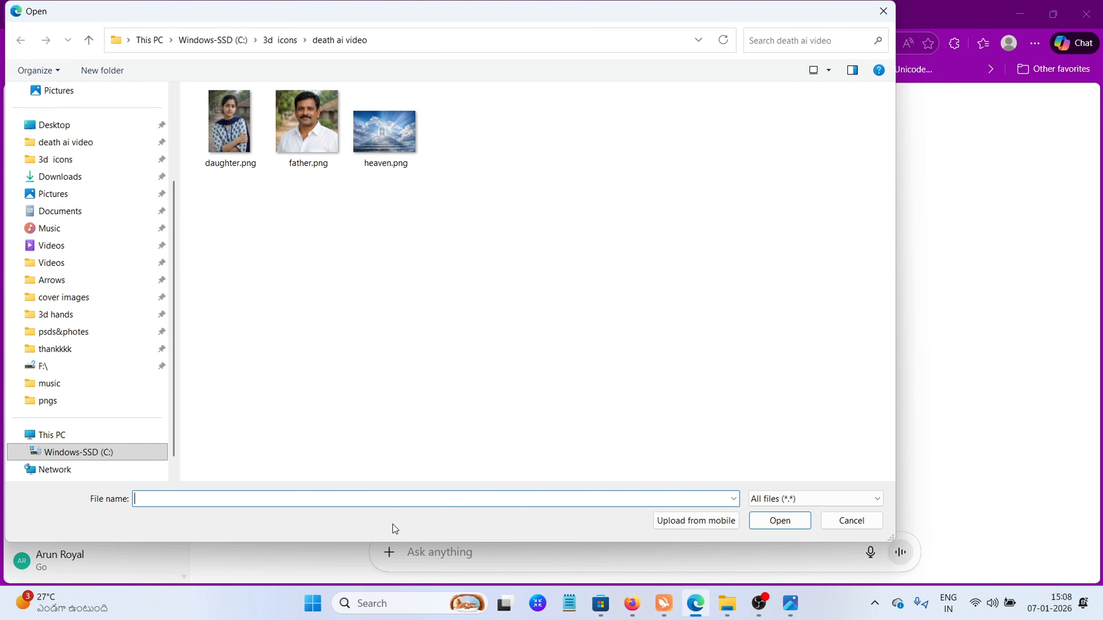
{"action": "left_click_drag", "start_coordinate": [319, 204], "coordinate": [235, 122]}
{"action": "left_click", "coordinate": [779, 522]}
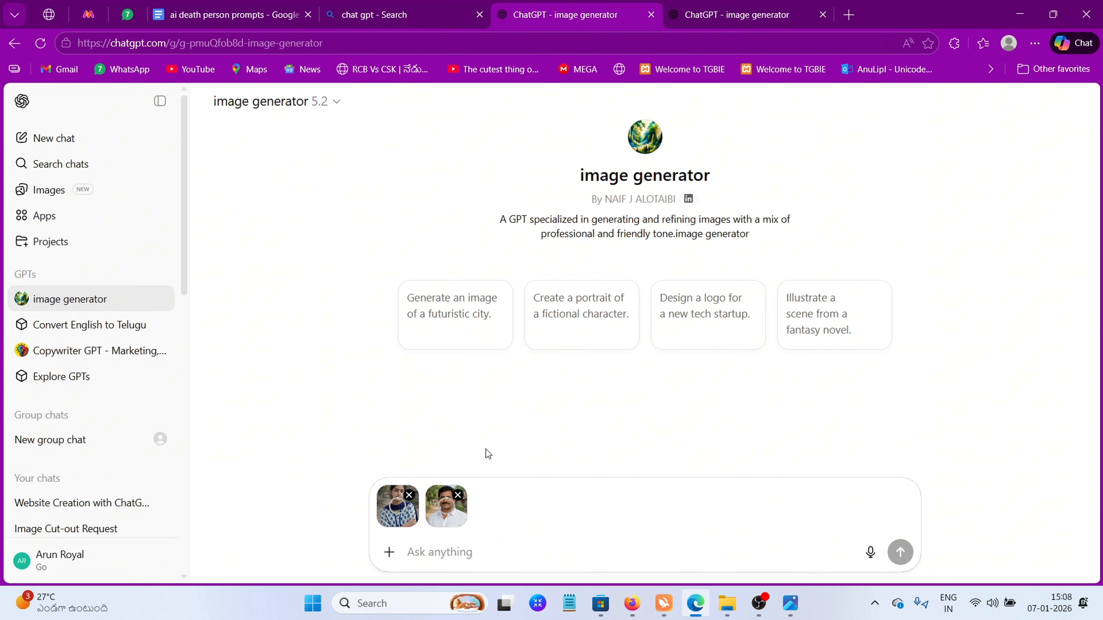
Copy the "PRAYING FOR A COMEBACK FOR FATHER" prompt text from the prompts document and submit it with the attached photos in the image generator
{"action": "left_click_drag", "start_coordinate": [407, 472], "coordinate": [310, 393]}
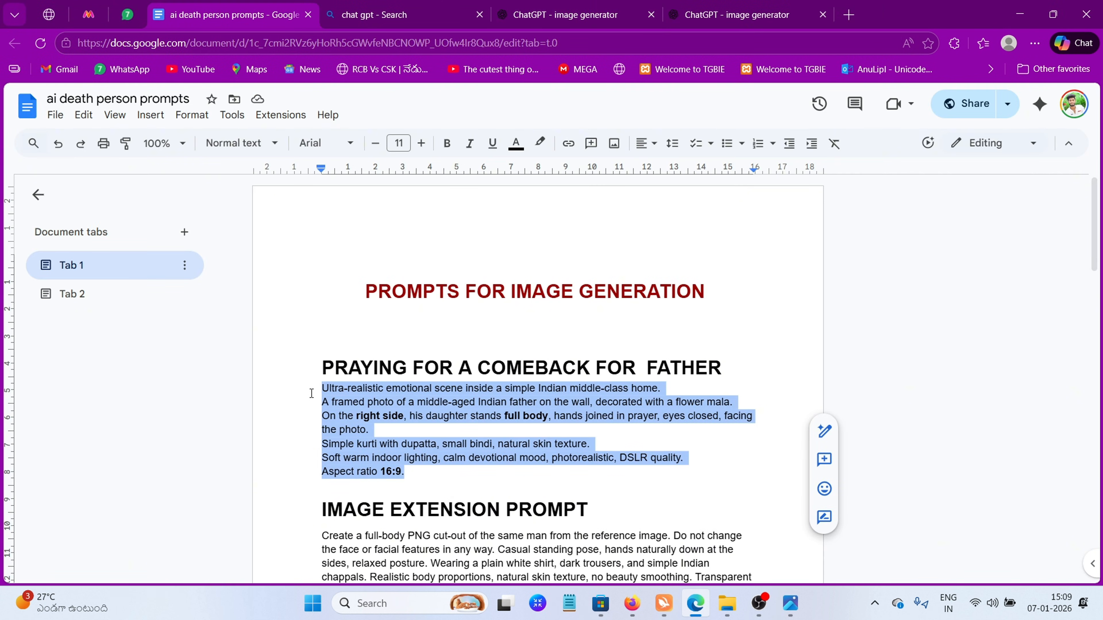
{"action": "right_click", "coordinate": [342, 401]}
{"action": "left_click", "coordinate": [381, 231]}
{"action": "left_click", "coordinate": [578, 15]}
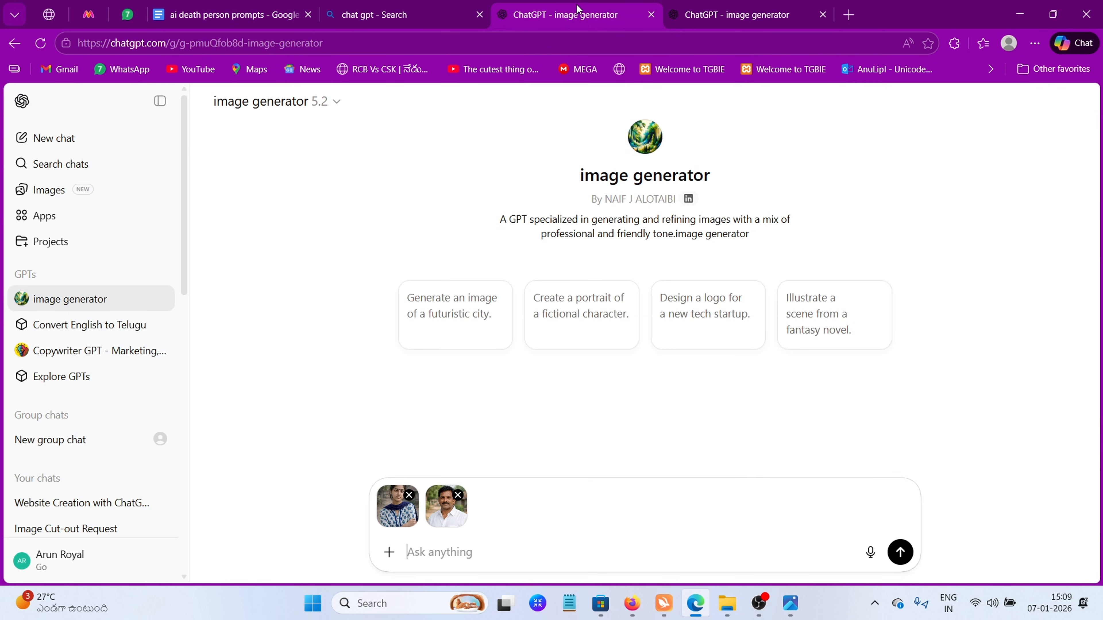
{"action": "right_click", "coordinate": [407, 544]}
{"action": "left_click", "coordinate": [480, 406]}
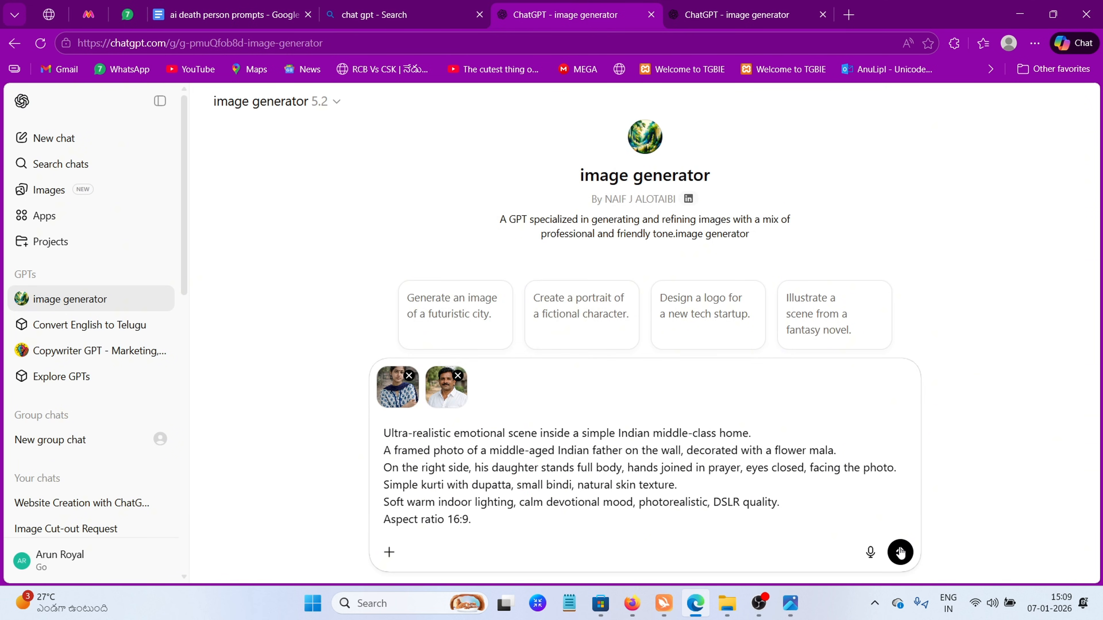
{"action": "left_click", "coordinate": [900, 552]}
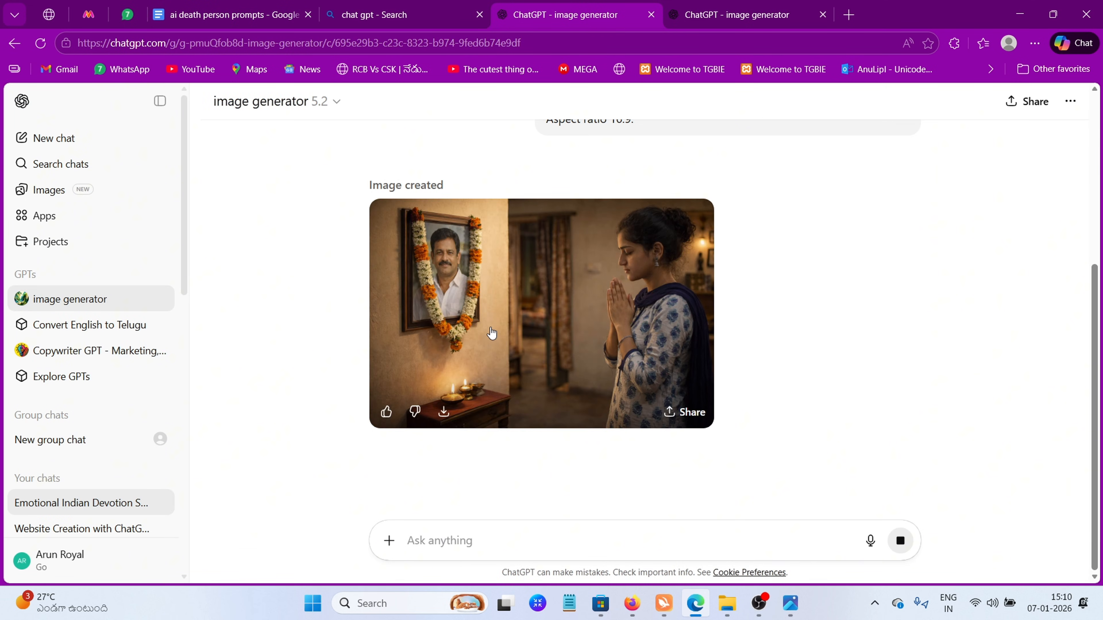
Save the generated praying-daughter image and copy it from Downloads into the death ai video folder
{"action": "left_click", "coordinate": [534, 343]}
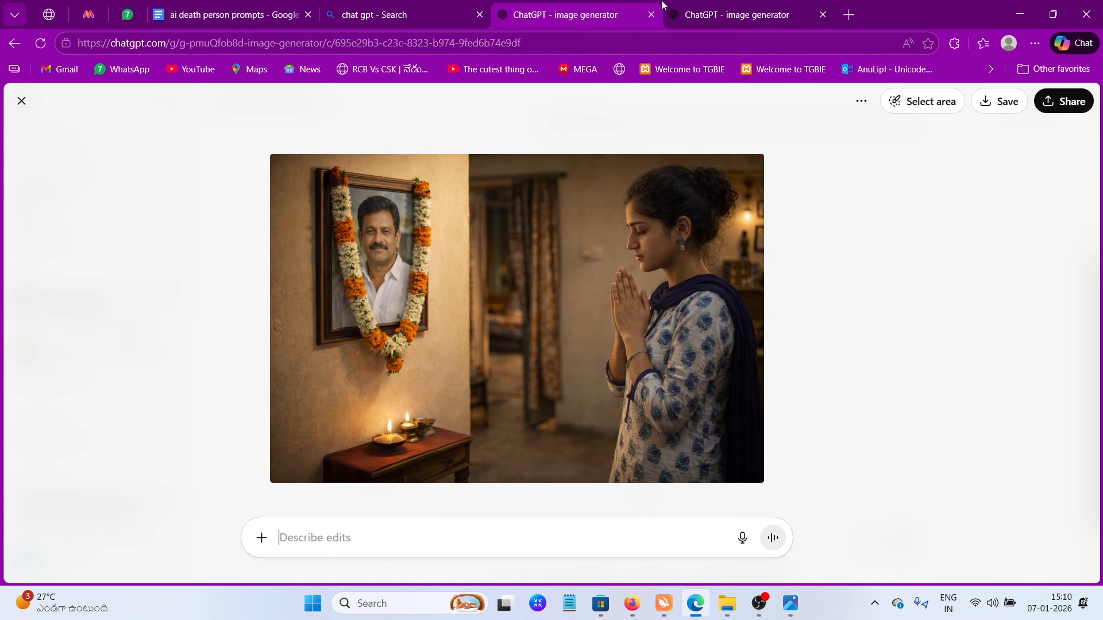
{"action": "left_click", "coordinate": [996, 103]}
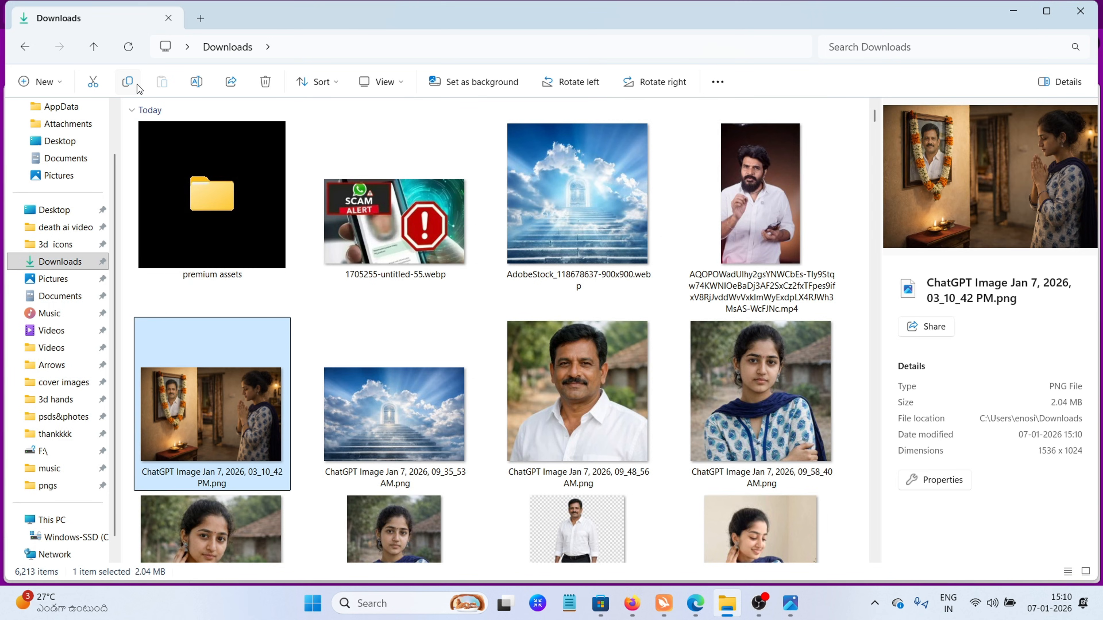
{"action": "left_click", "coordinate": [65, 227]}
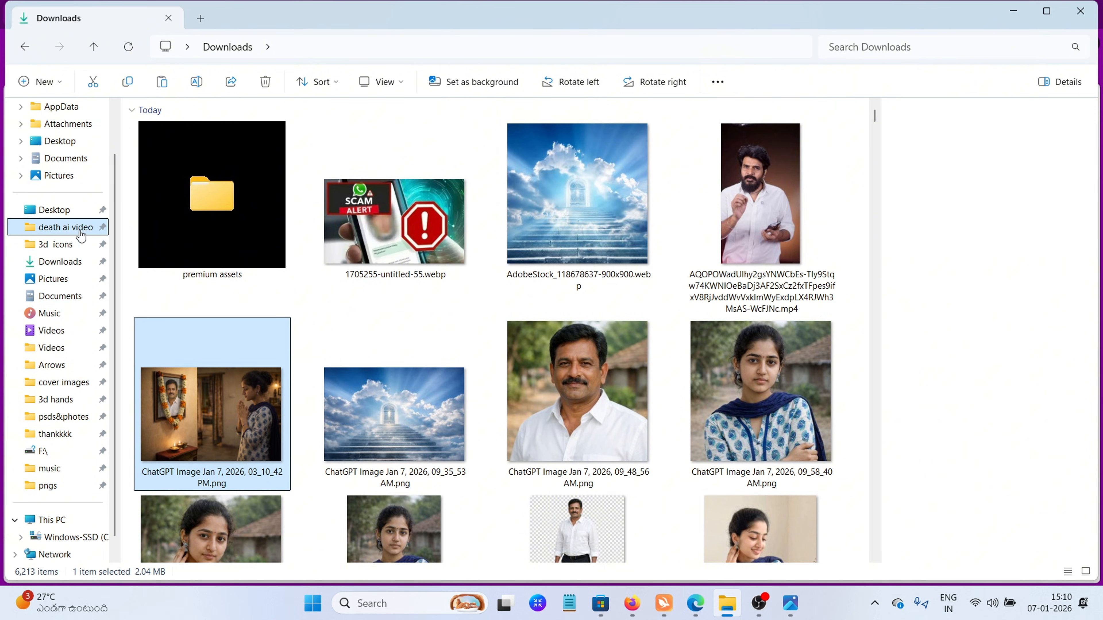
{"action": "left_click", "coordinate": [162, 90]}
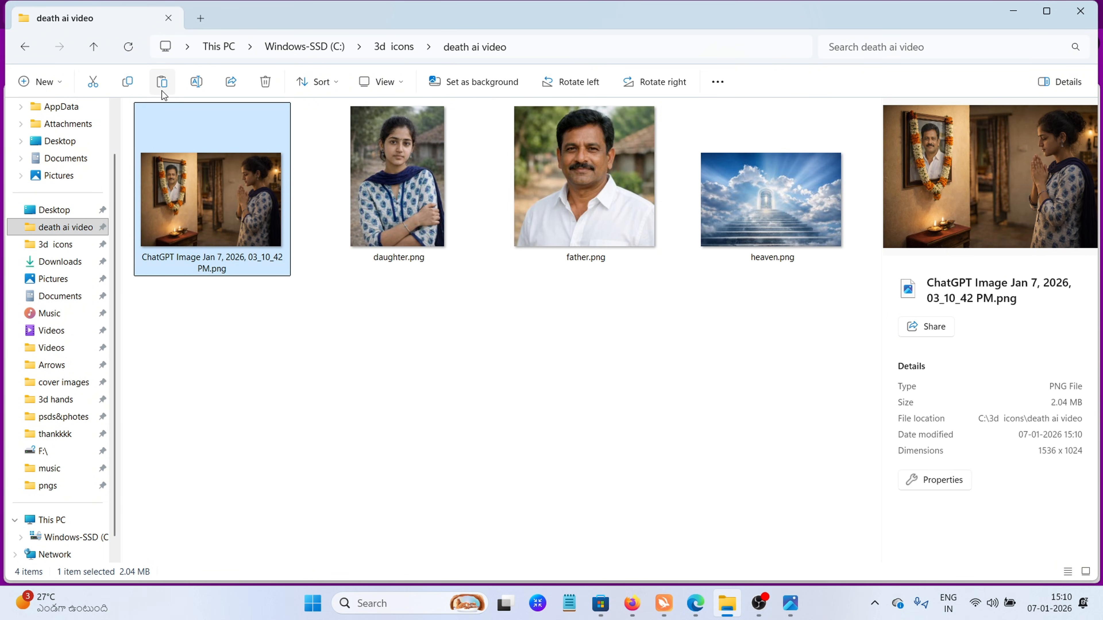
Preview father.png in the death ai video folder and attach it to a new ChatGPT chat
{"action": "double_click", "coordinate": [594, 176]}
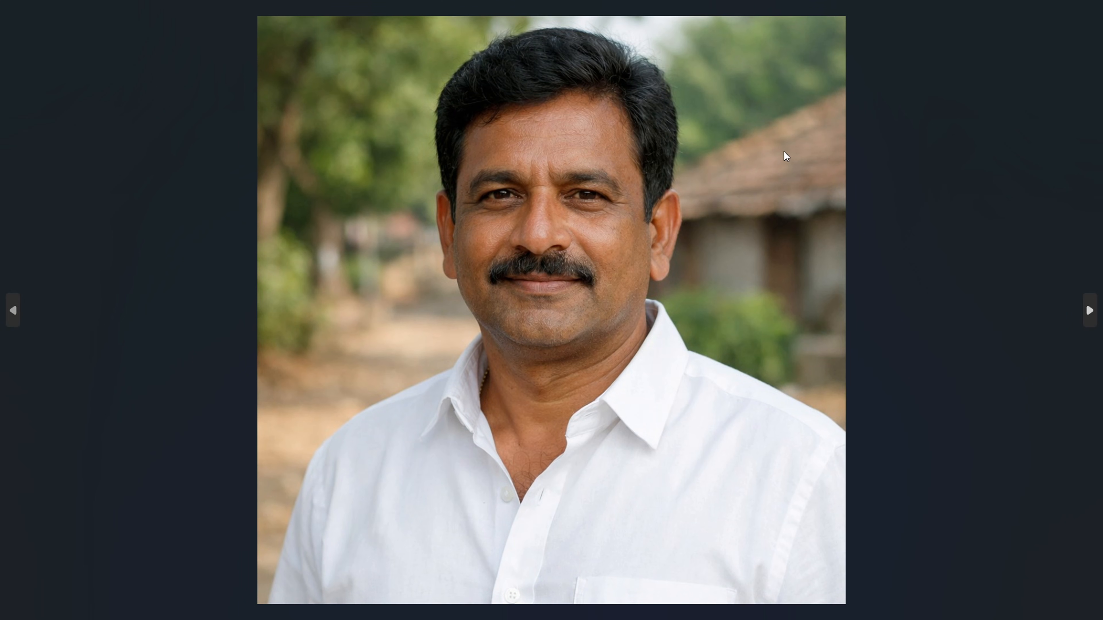
{"action": "mouse_move", "coordinate": [1085, 15]}
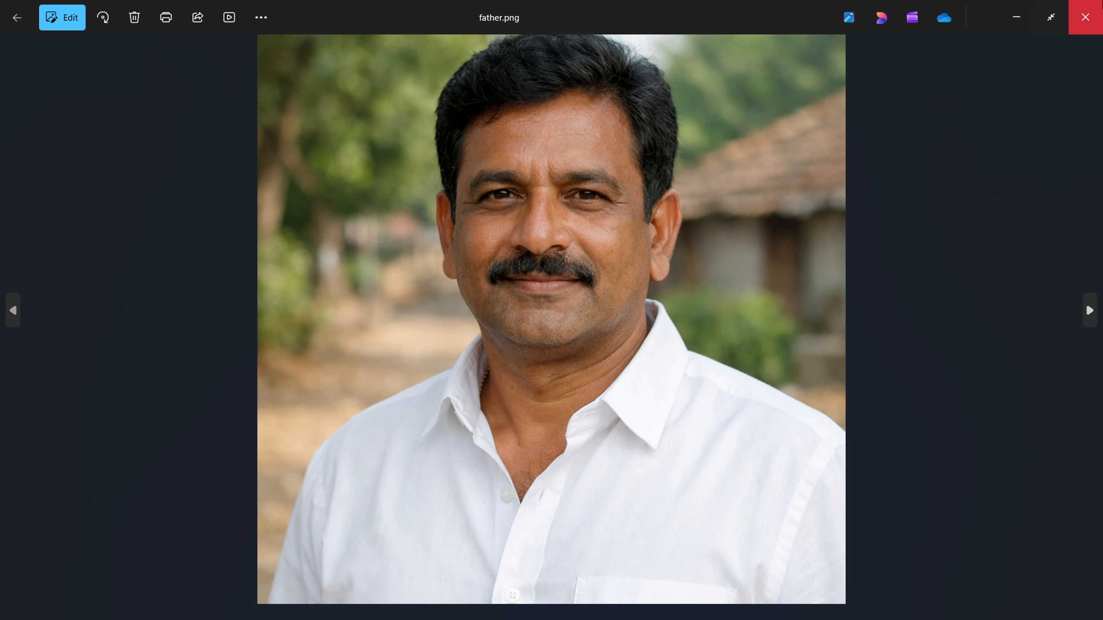
{"action": "left_click", "coordinate": [1017, 19]}
{"action": "left_click", "coordinate": [694, 603]}
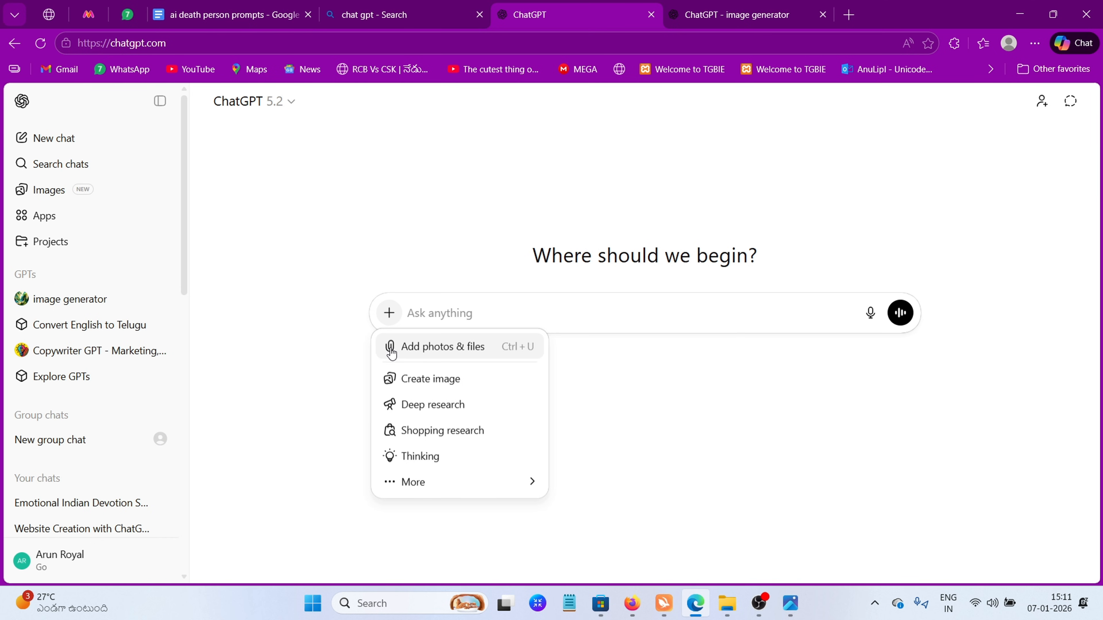
{"action": "left_click", "coordinate": [391, 353]}
{"action": "left_click", "coordinate": [387, 124]}
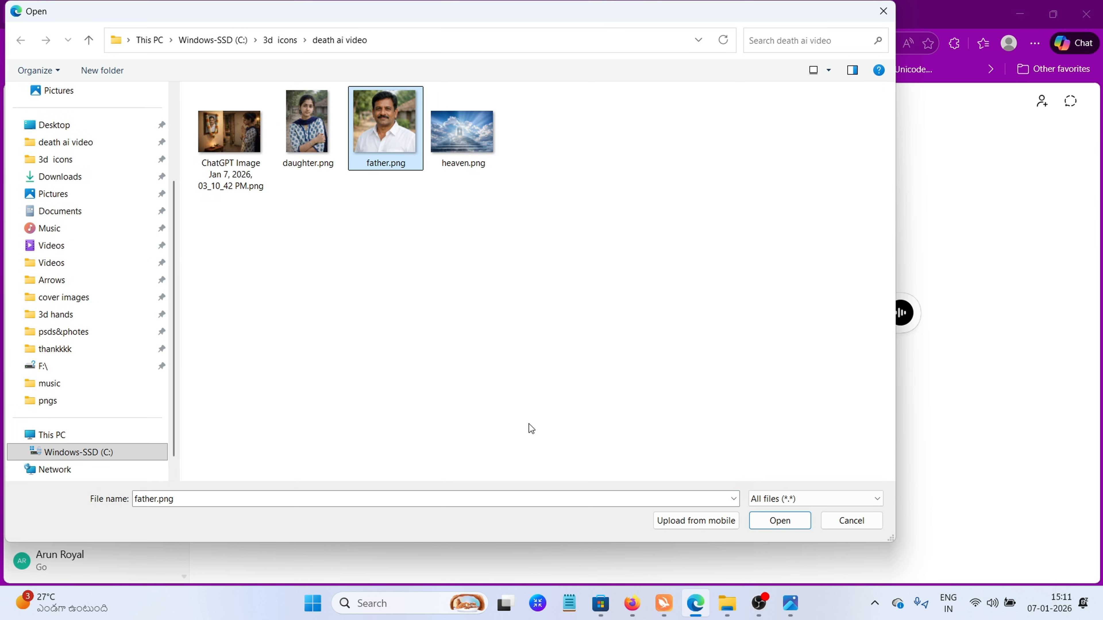
{"action": "left_click", "coordinate": [778, 519]}
Copy the text under "IMAGE EXTENSION PROMPT" from the prompts document
{"action": "left_click", "coordinate": [253, 4]}
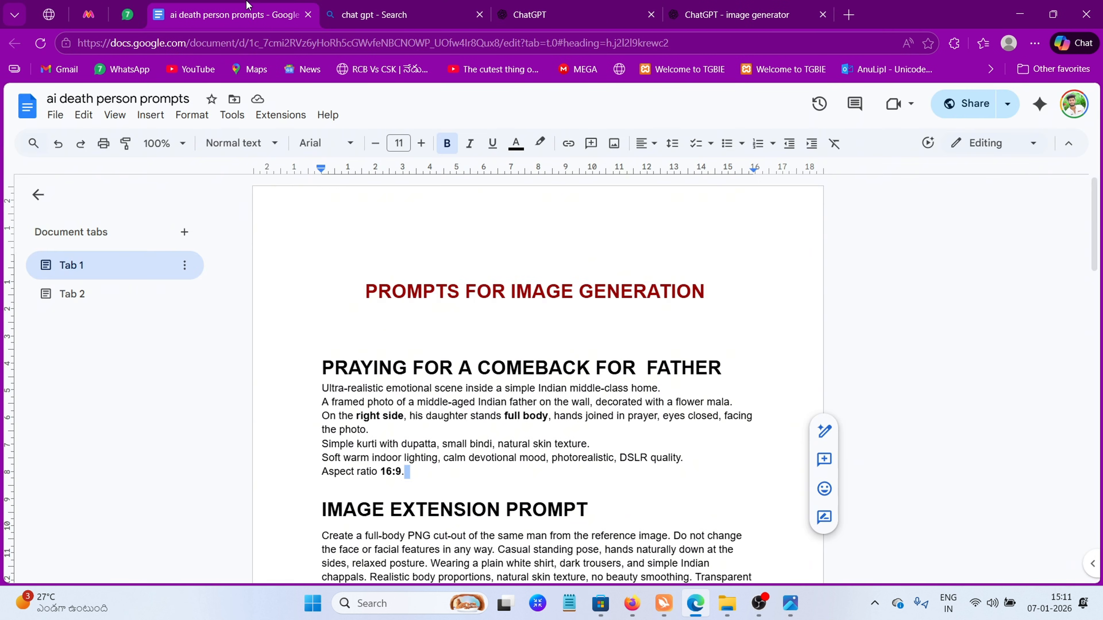
{"action": "scroll", "coordinate": [539, 347], "scroll_direction": "down", "scroll_amount": 5}
{"action": "left_click_drag", "start_coordinate": [321, 294], "coordinate": [601, 298]}
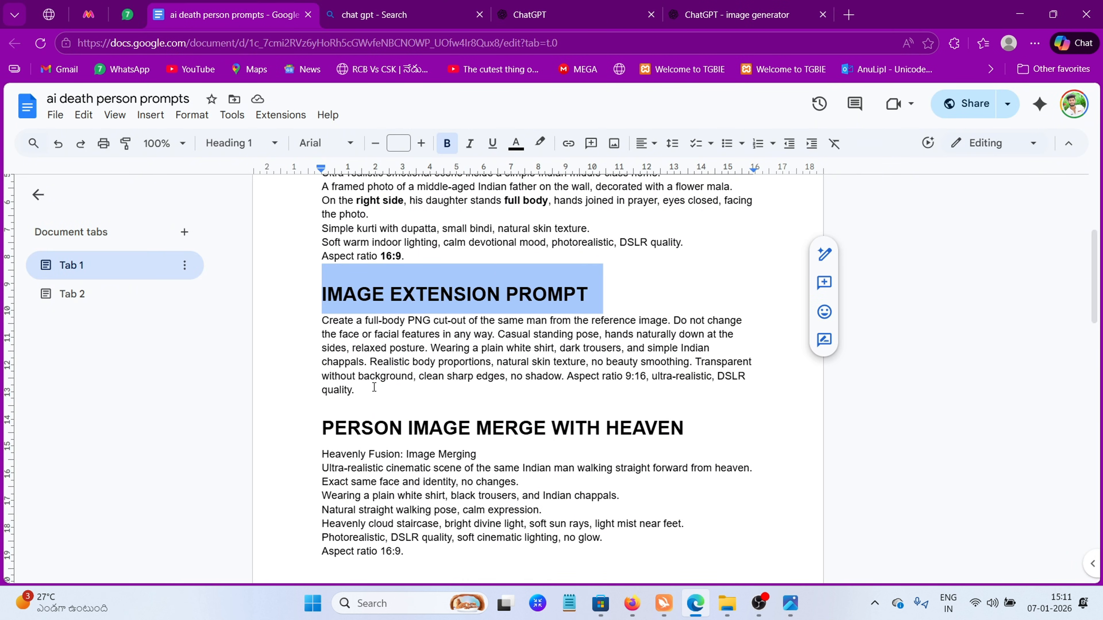
{"action": "left_click_drag", "start_coordinate": [374, 388], "coordinate": [319, 321]}
{"action": "right_click", "coordinate": [346, 345]}
{"action": "left_click", "coordinate": [415, 208]}
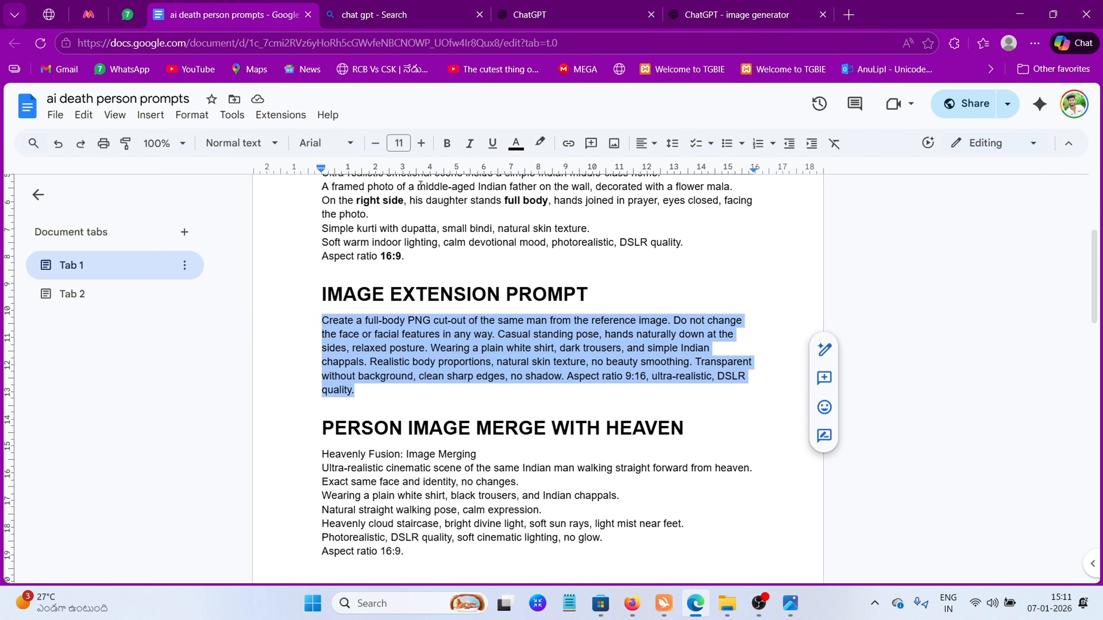
Paste the image extension prompt as plain text into the ChatGPT chat holding father.png and submit it
{"action": "left_click", "coordinate": [512, 6]}
{"action": "right_click", "coordinate": [446, 375]}
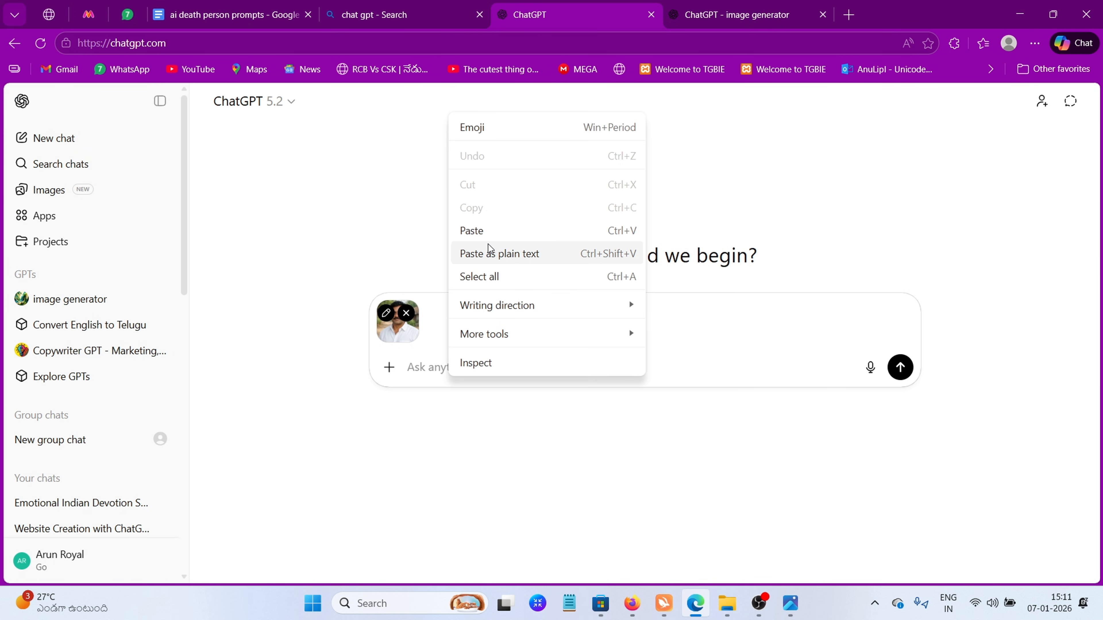
{"action": "left_click", "coordinate": [489, 251]}
{"action": "left_click", "coordinate": [898, 468]}
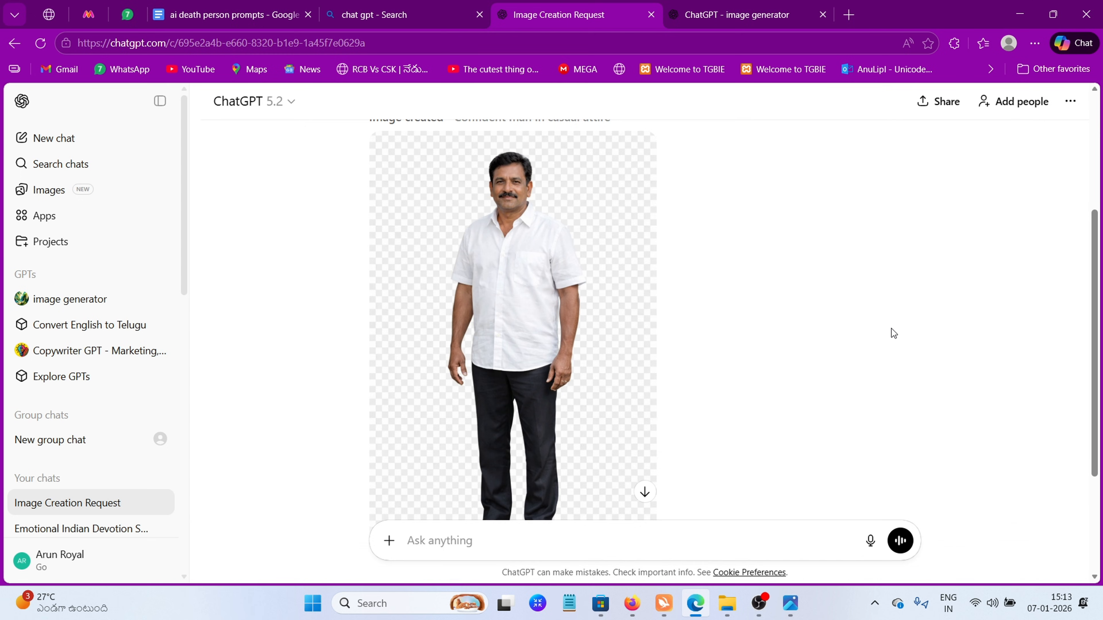
Download the generated full-body cut-out of the father from the chat
{"action": "scroll", "coordinate": [633, 365], "scroll_direction": "down", "scroll_amount": 3}
{"action": "left_click", "coordinate": [399, 446]}
{"action": "left_click", "coordinate": [425, 446]}
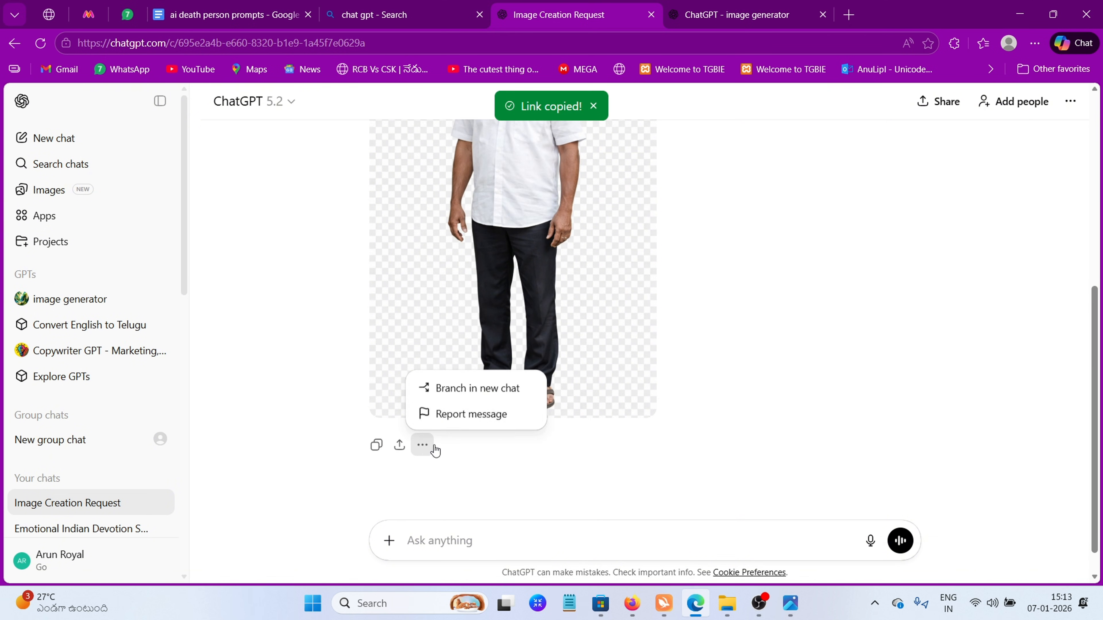
{"action": "scroll", "coordinate": [625, 408], "scroll_direction": "up", "scroll_amount": 3}
{"action": "scroll", "coordinate": [623, 412], "scroll_direction": "down", "scroll_amount": 3}
{"action": "left_click", "coordinate": [443, 401]}
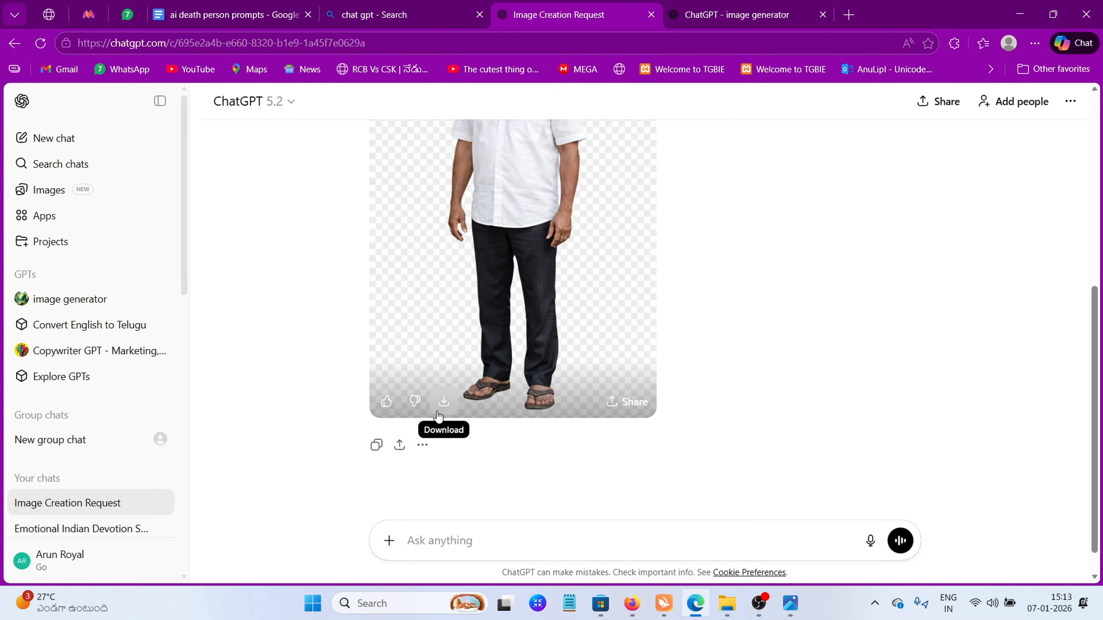
{"action": "left_click", "coordinate": [443, 402]}
{"action": "scroll", "coordinate": [496, 425], "scroll_direction": "up", "scroll_amount": 3}
{"action": "left_click", "coordinate": [748, 384]}
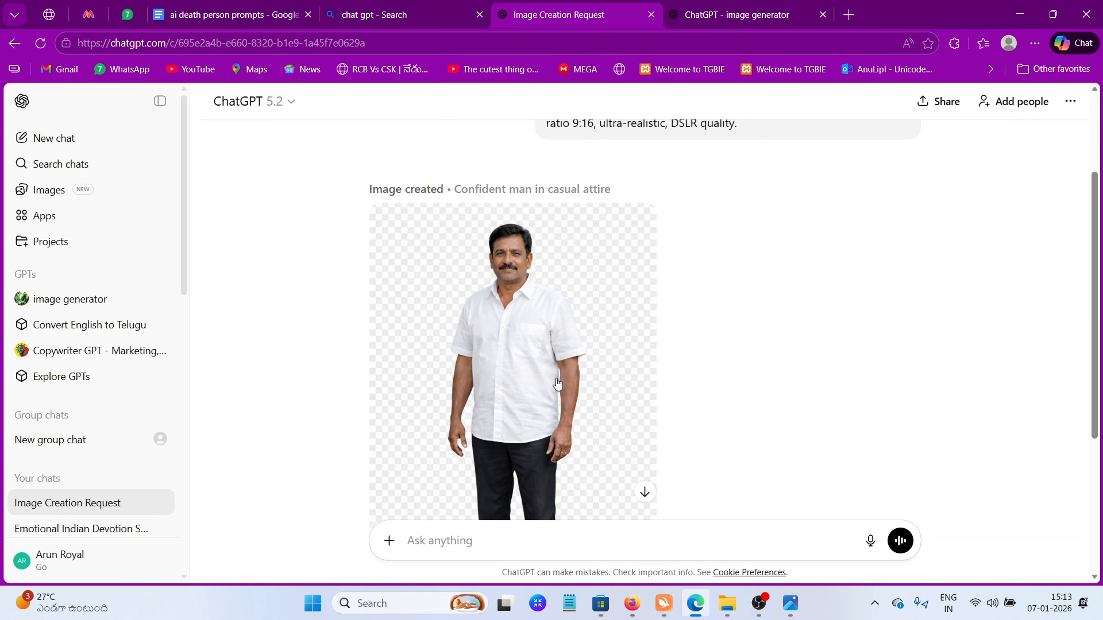
{"action": "left_click", "coordinate": [427, 348]}
Copy the downloaded full-body cut-out image from Downloads into the death ai video folder
{"action": "key", "text": "alt+Tab"}
{"action": "left_click", "coordinate": [366, 359]}
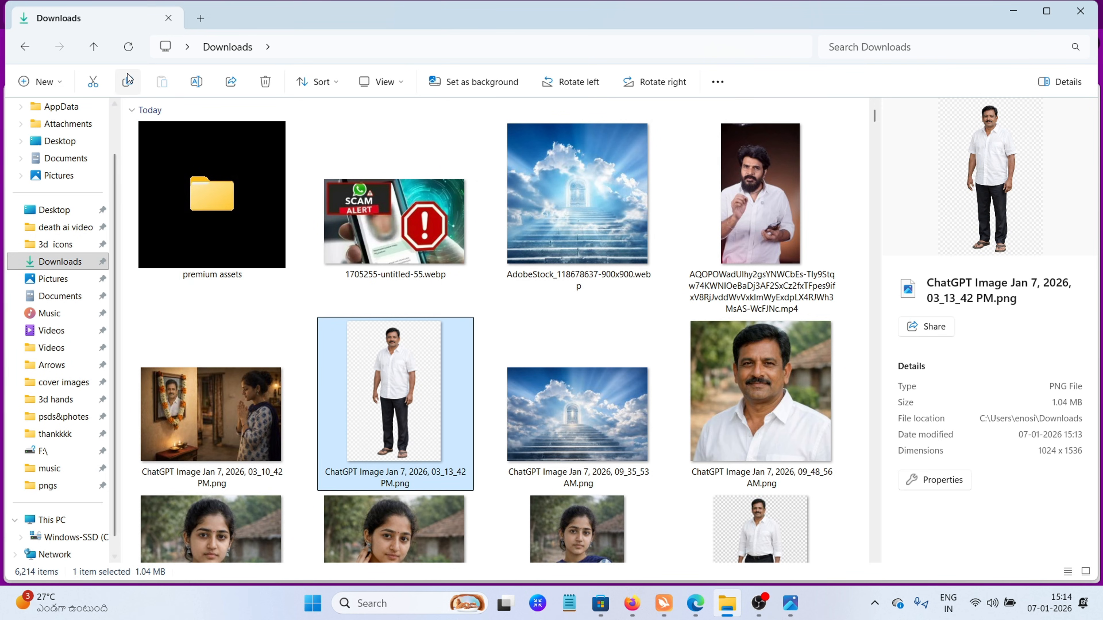
{"action": "left_click", "coordinate": [128, 82]}
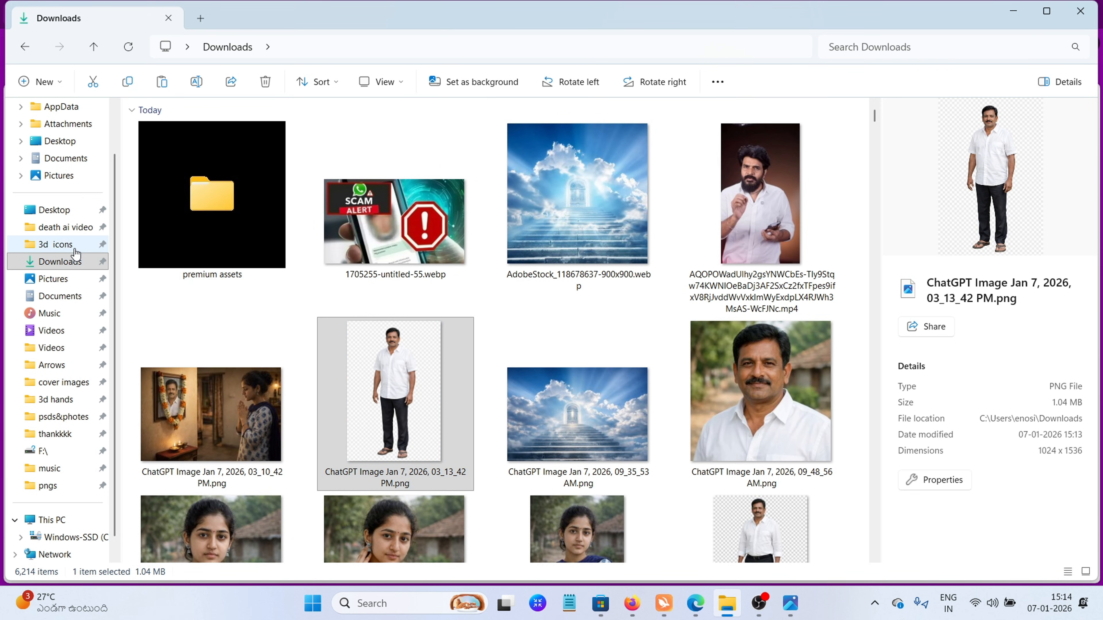
{"action": "left_click", "coordinate": [77, 267]}
{"action": "left_click", "coordinate": [73, 227]}
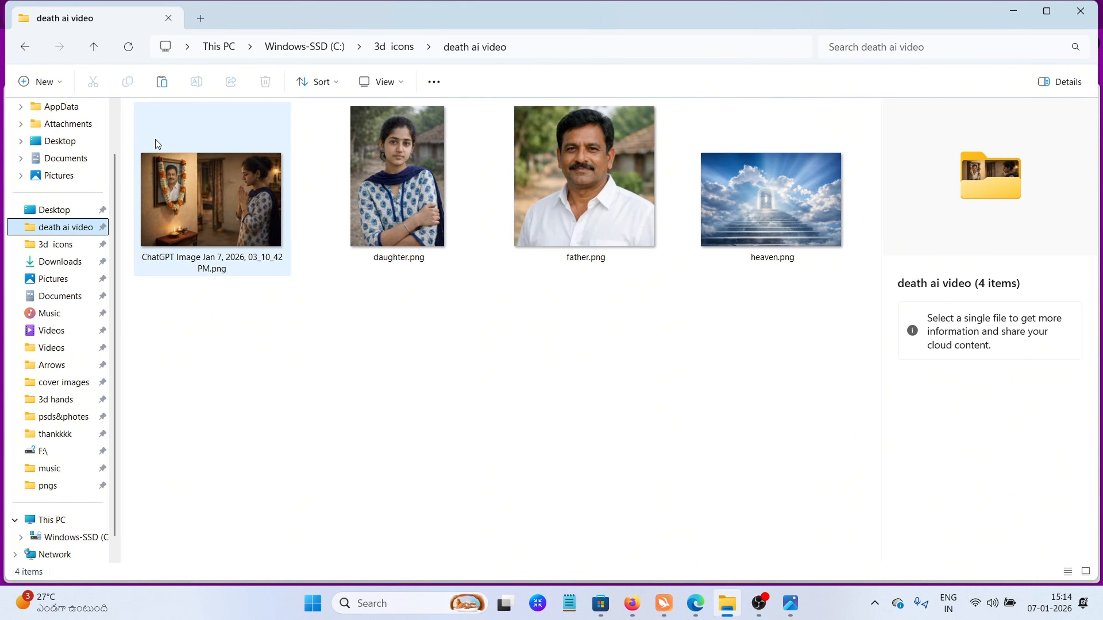
{"action": "left_click", "coordinate": [167, 82]}
{"action": "left_click_drag", "start_coordinate": [400, 182], "coordinate": [339, 416]}
Attach the full-body cut-out image and heaven.png to the image generator chat in the browser
{"action": "left_click", "coordinate": [694, 603]}
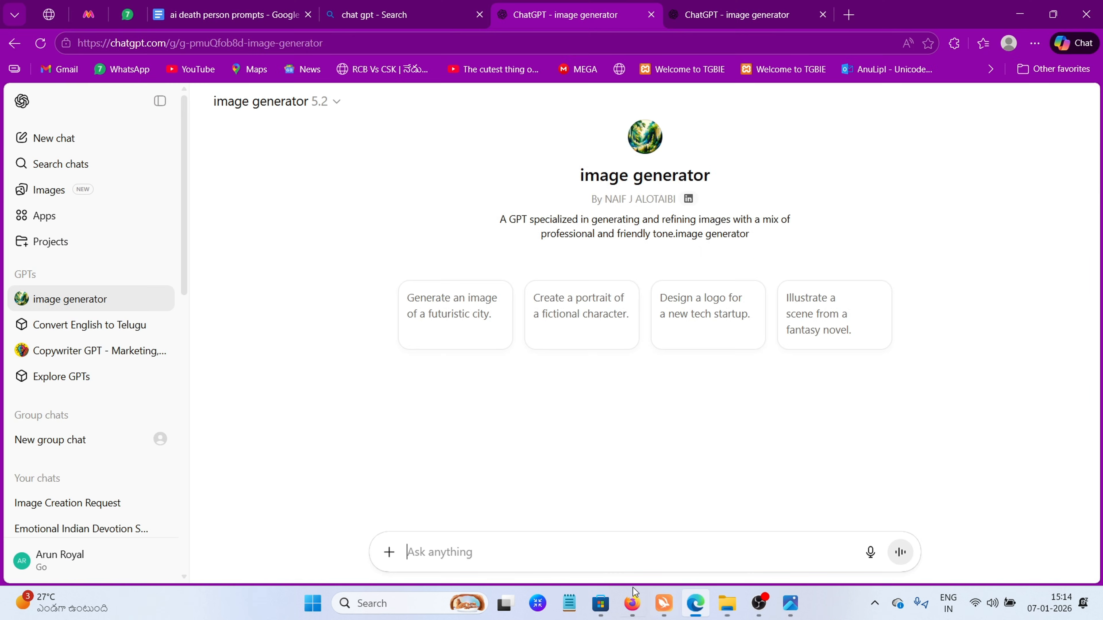
{"action": "left_click", "coordinate": [389, 554]}
{"action": "left_click", "coordinate": [416, 523]}
{"action": "left_click", "coordinate": [314, 142]}
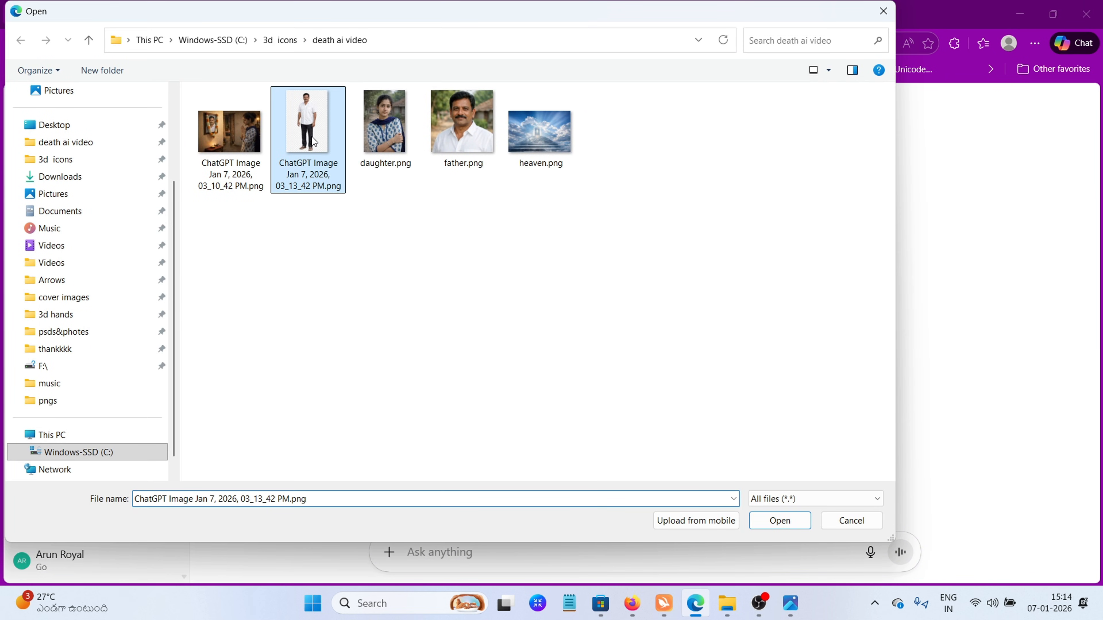
{"action": "left_click", "coordinate": [535, 139], "text": "ctrl"}
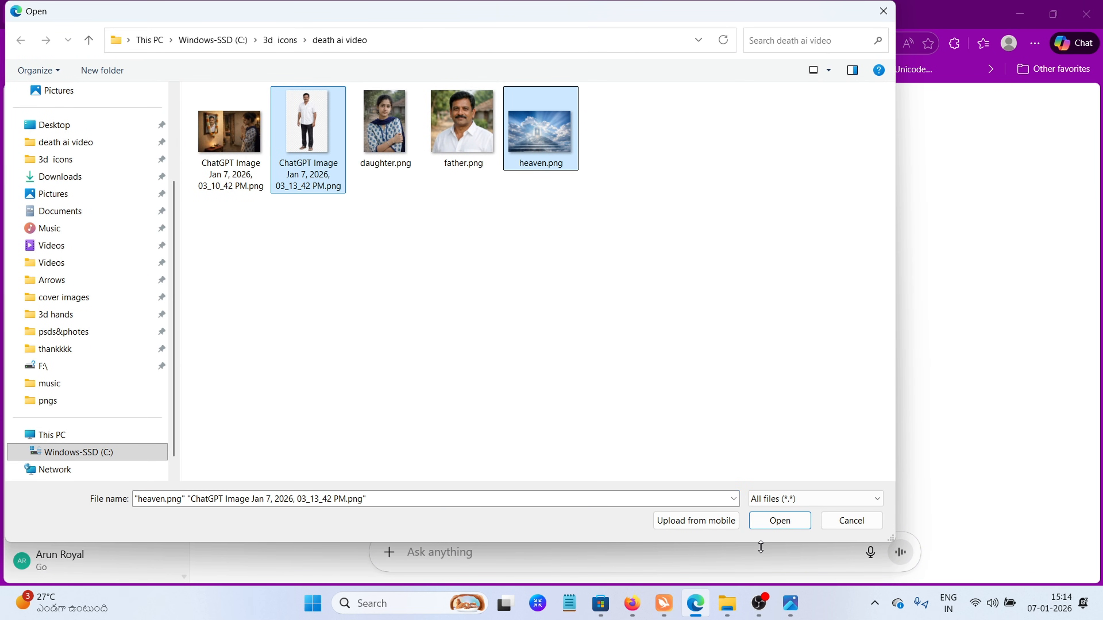
{"action": "left_click", "coordinate": [753, 520]}
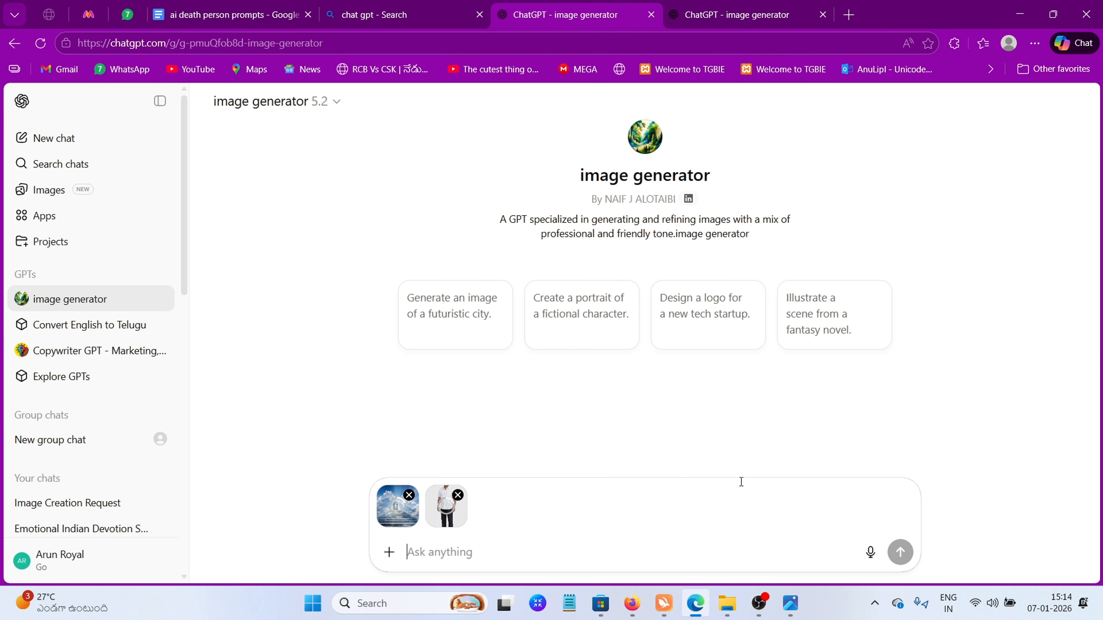
Copy the text under "PERSON IMAGE MERGE WITH HEAVEN" from the prompts document
{"action": "left_click", "coordinate": [232, 6]}
{"action": "scroll", "coordinate": [537, 347], "scroll_direction": "down", "scroll_amount": 2}
{"action": "left_click_drag", "start_coordinate": [322, 356], "coordinate": [696, 354]}
{"action": "left_click_drag", "start_coordinate": [403, 480], "coordinate": [322, 382]}
{"action": "right_click", "coordinate": [322, 382]}
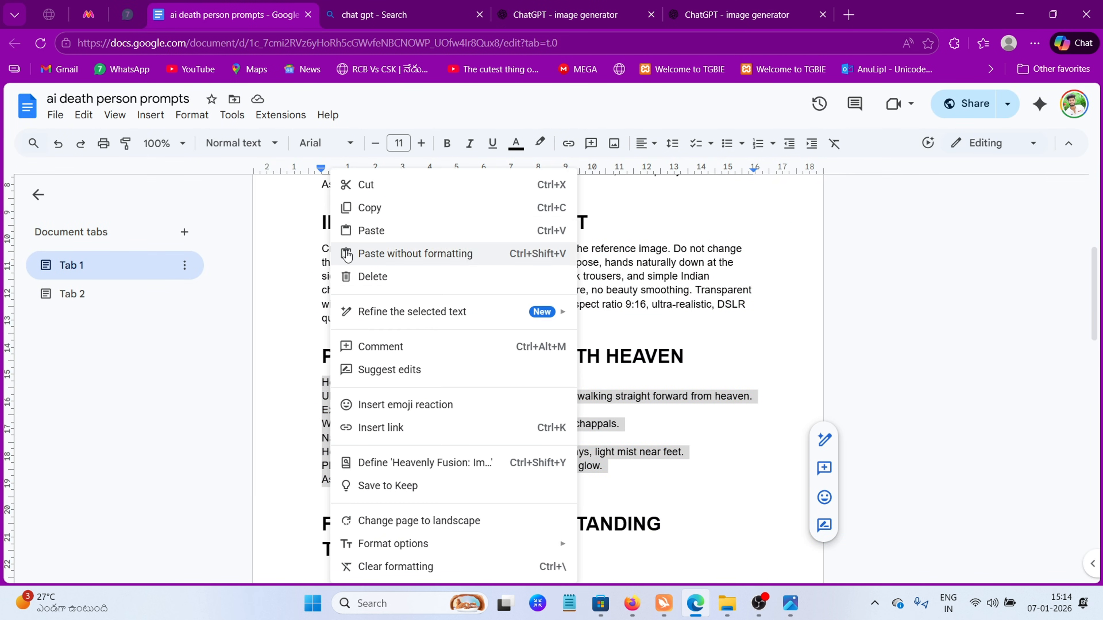
{"action": "left_click", "coordinate": [365, 207]}
Paste the Heavenly Fusion prompt into the image generator chat and submit it with the two attached images
{"action": "left_click", "coordinate": [560, 9]}
{"action": "right_click", "coordinate": [454, 510]}
{"action": "left_click", "coordinate": [490, 419]}
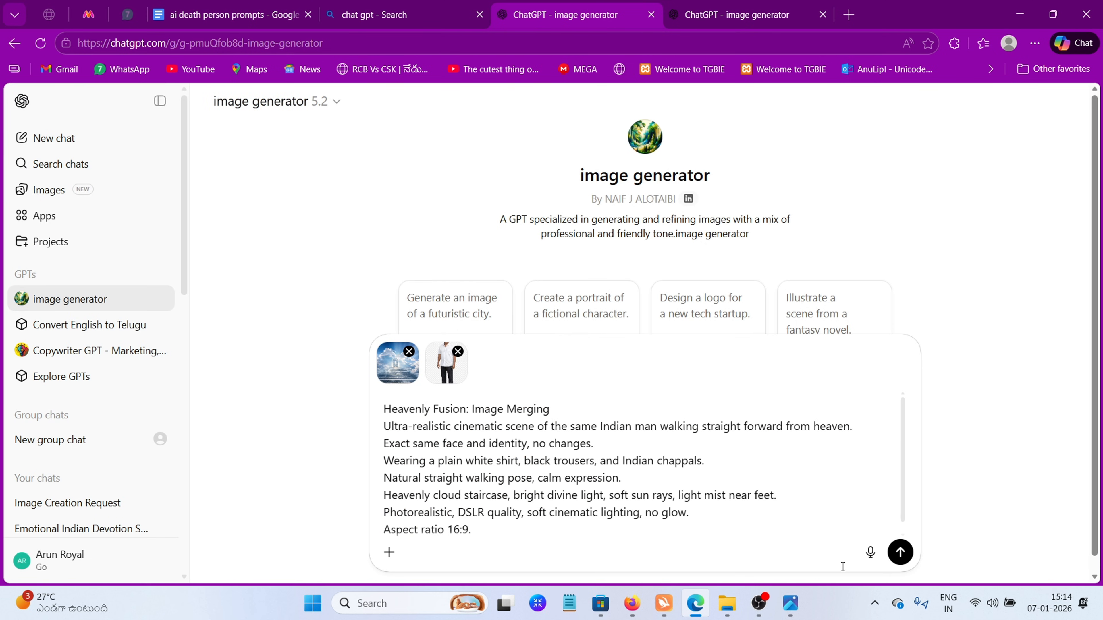
{"action": "left_click", "coordinate": [898, 550]}
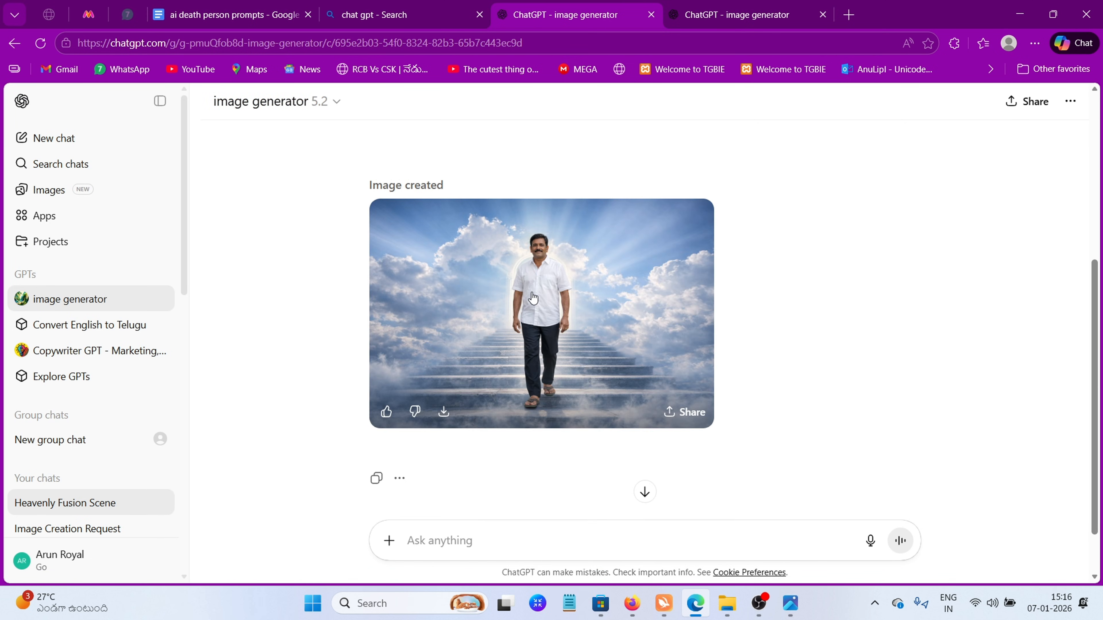
Save the generated image of the father on the heavenly staircase and copy it from Downloads into the death ai video folder
{"action": "left_click", "coordinate": [534, 298]}
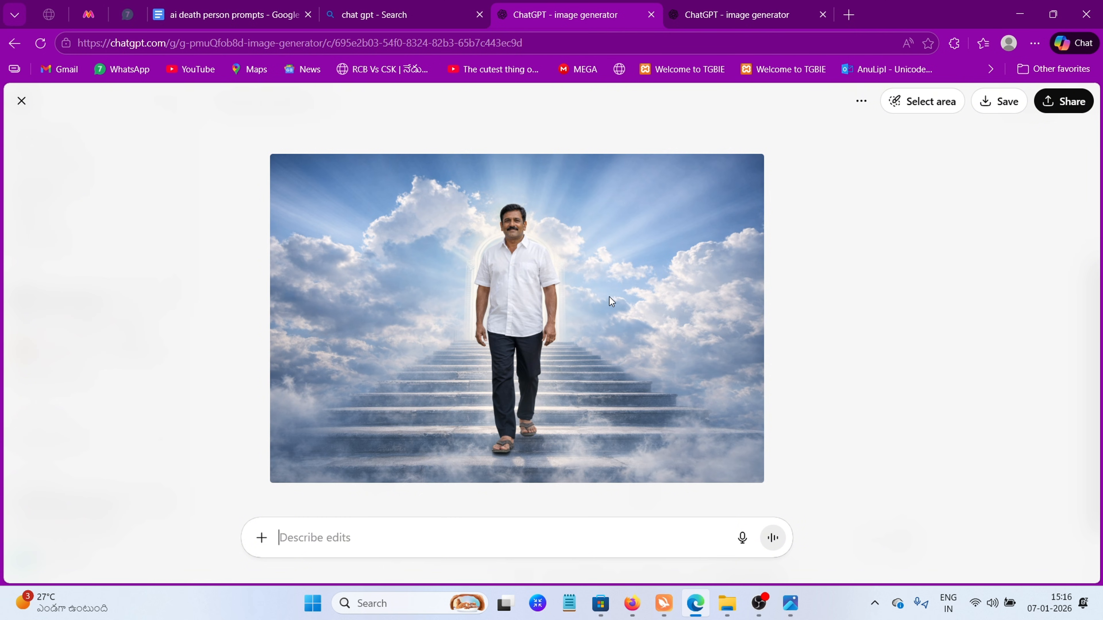
{"action": "left_click", "coordinate": [1010, 103]}
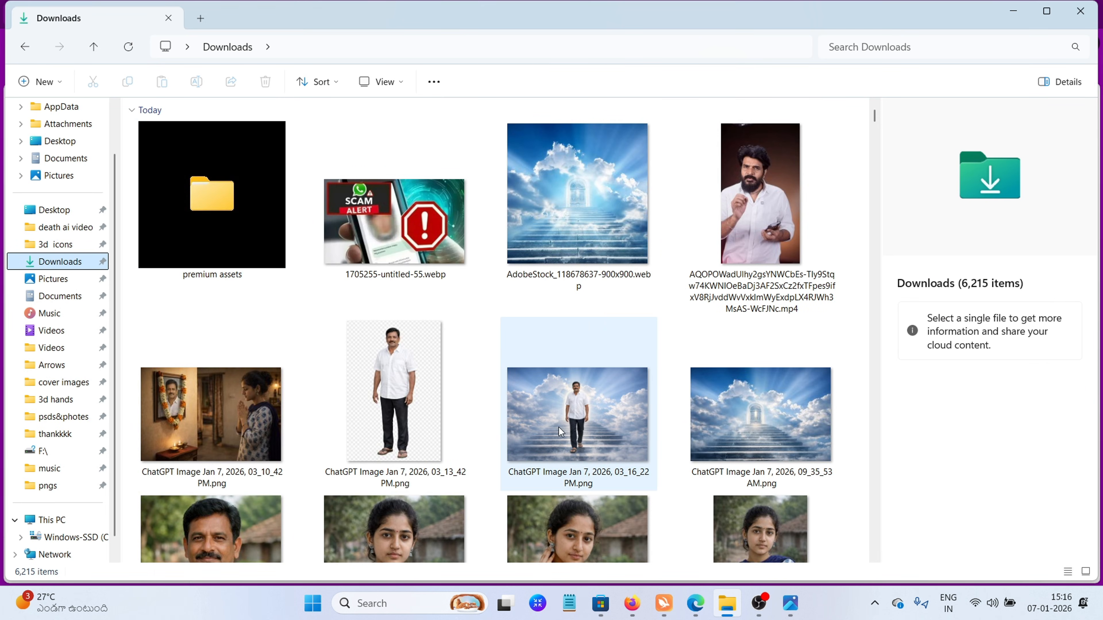
{"action": "left_click", "coordinate": [65, 226]}
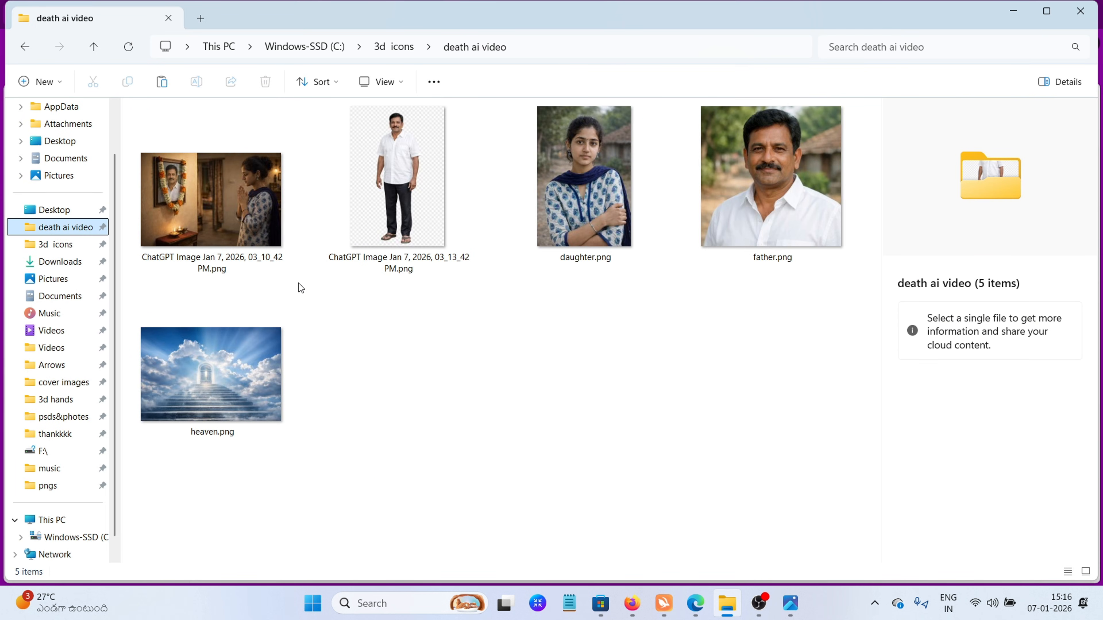
{"action": "left_click", "coordinate": [162, 90]}
{"action": "left_click", "coordinate": [446, 475]}
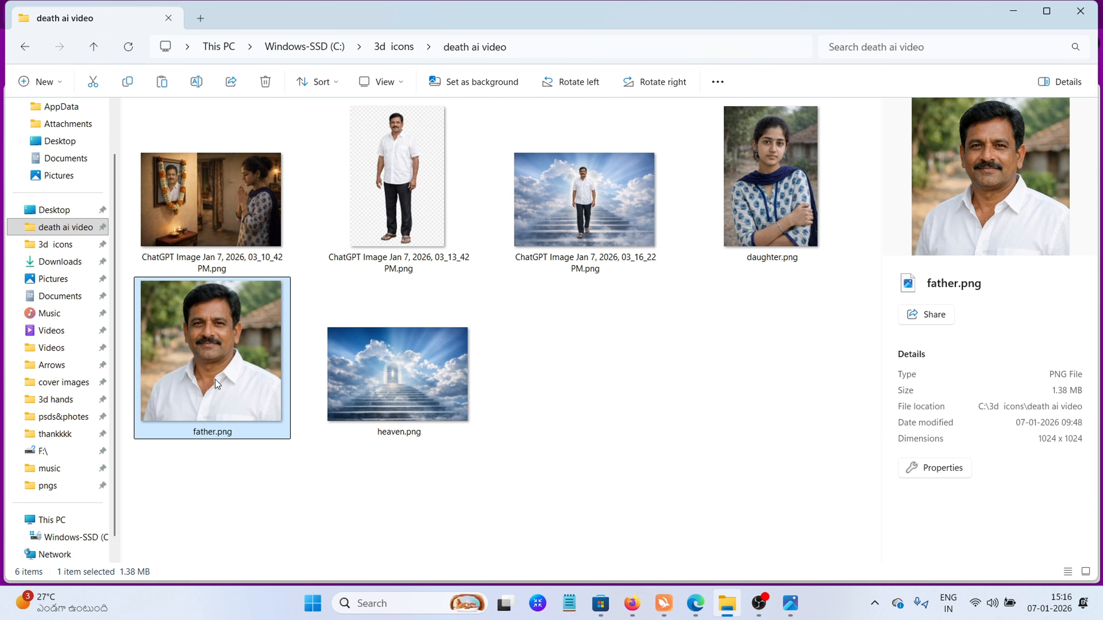
Attach the father's full-body cut-out image and daughter.png to the new image generator chat
{"action": "left_click", "coordinate": [765, 197]}
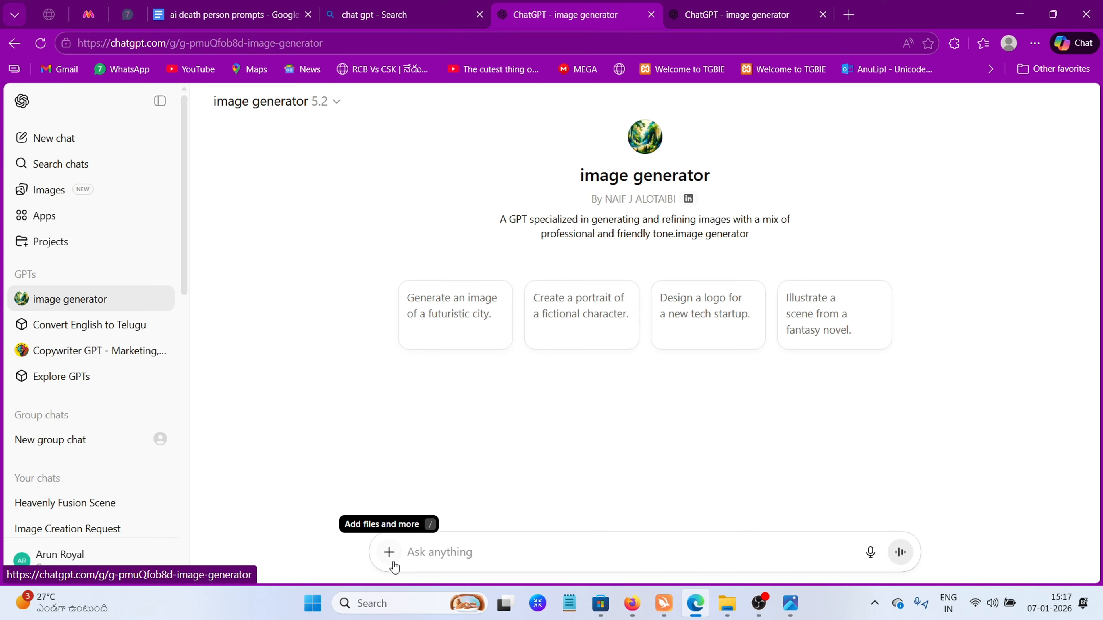
{"action": "left_click", "coordinate": [389, 552]}
{"action": "left_click", "coordinate": [424, 524]}
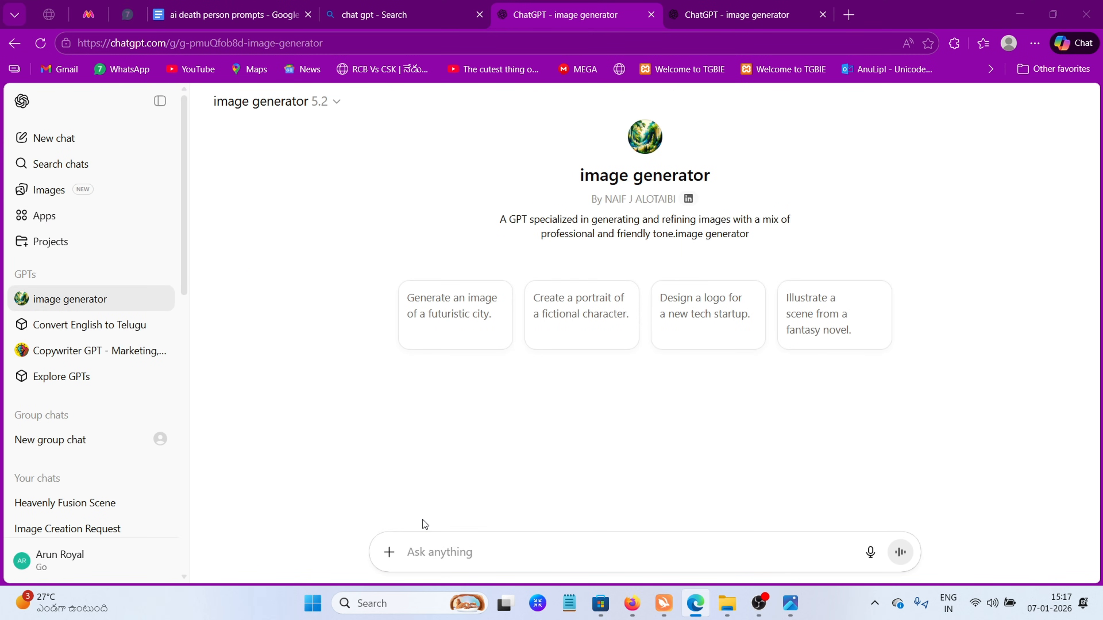
{"action": "left_click", "coordinate": [478, 150]}
{"action": "left_click", "coordinate": [321, 172], "text": "ctrl"}
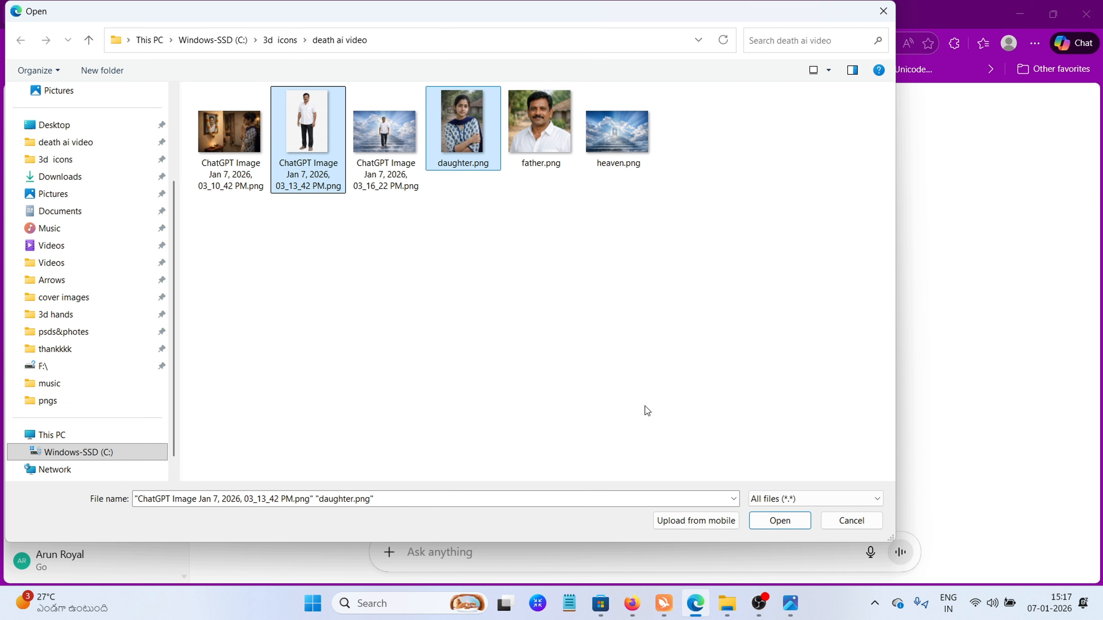
{"action": "left_click", "coordinate": [779, 521]}
Copy the prompt under "FATHER AND DAUGHTER STANDING TOGETHER" from the prompts document, through its aspect ratio line
{"action": "left_click", "coordinate": [199, 4]}
{"action": "scroll", "coordinate": [417, 310], "scroll_direction": "down", "scroll_amount": 5}
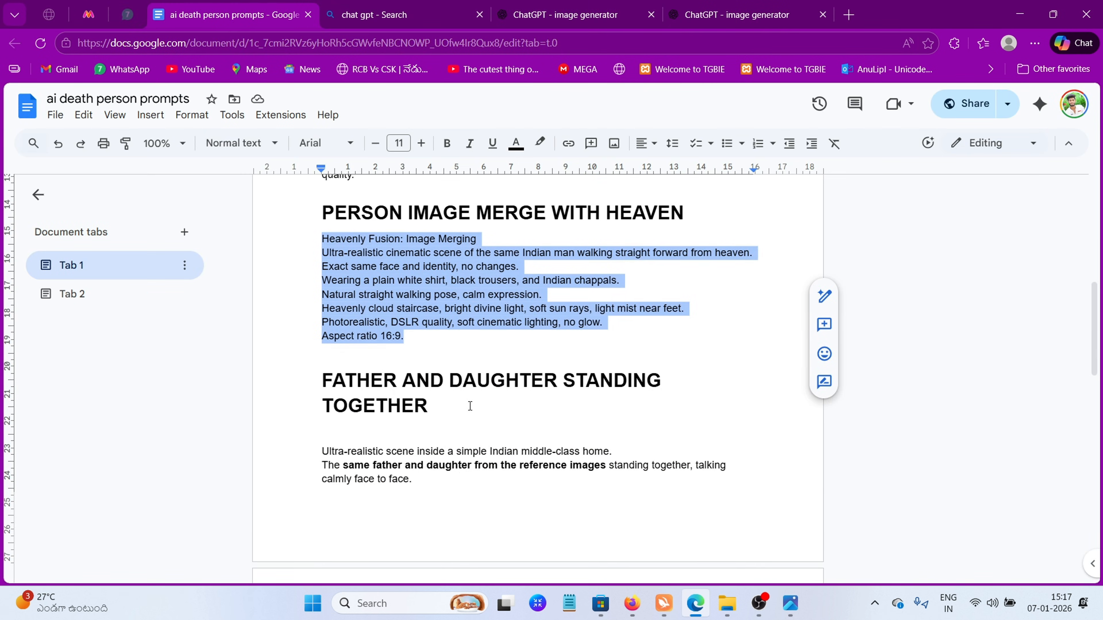
{"action": "left_click_drag", "start_coordinate": [322, 309], "coordinate": [677, 344]}
{"action": "scroll", "coordinate": [401, 478], "scroll_direction": "down", "scroll_amount": 3}
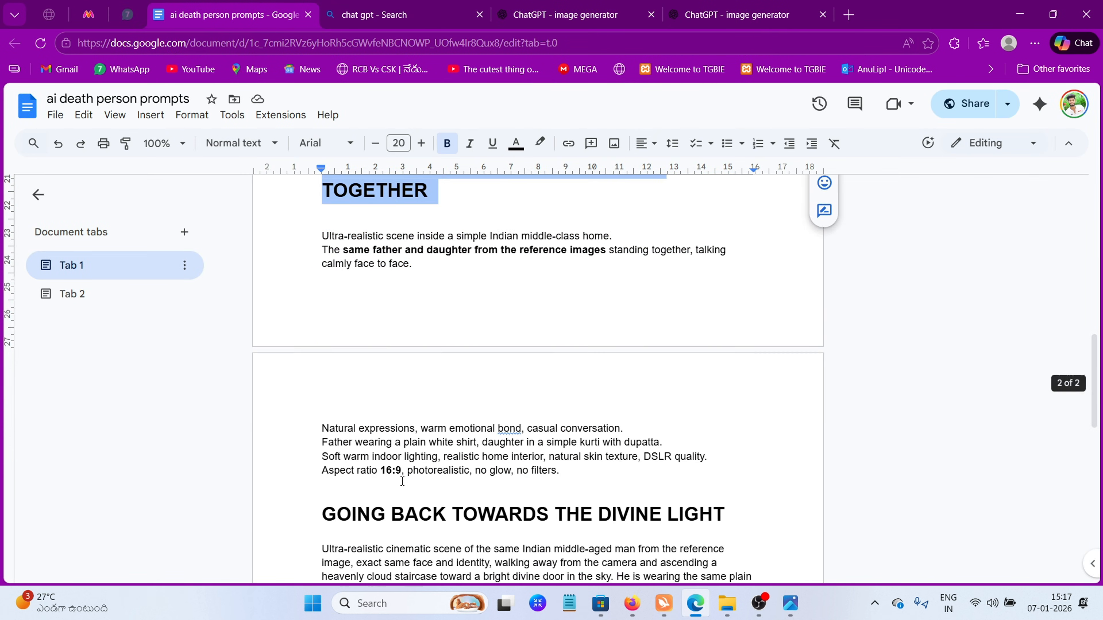
{"action": "scroll", "coordinate": [521, 521], "scroll_direction": "up", "scroll_amount": 1}
{"action": "left_click_drag", "start_coordinate": [561, 475], "coordinate": [324, 222]}
{"action": "right_click", "coordinate": [349, 212]}
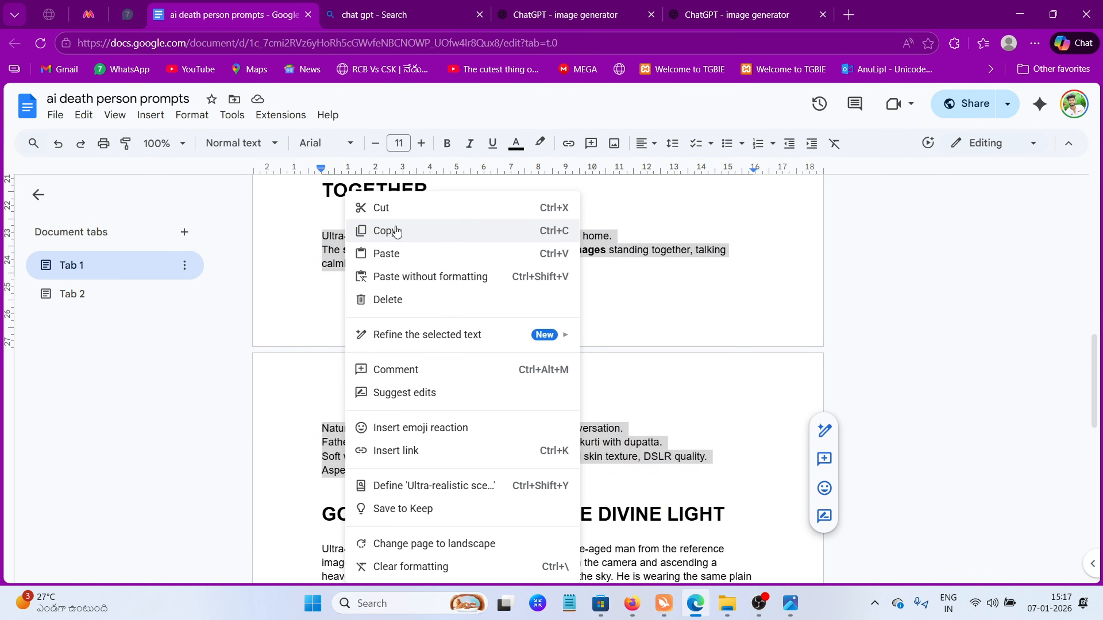
{"action": "left_click", "coordinate": [388, 229]}
Paste the father-and-daughter home scene prompt into the image generator chat and submit it with the attached images
{"action": "left_click", "coordinate": [578, 14]}
{"action": "right_click", "coordinate": [458, 551]}
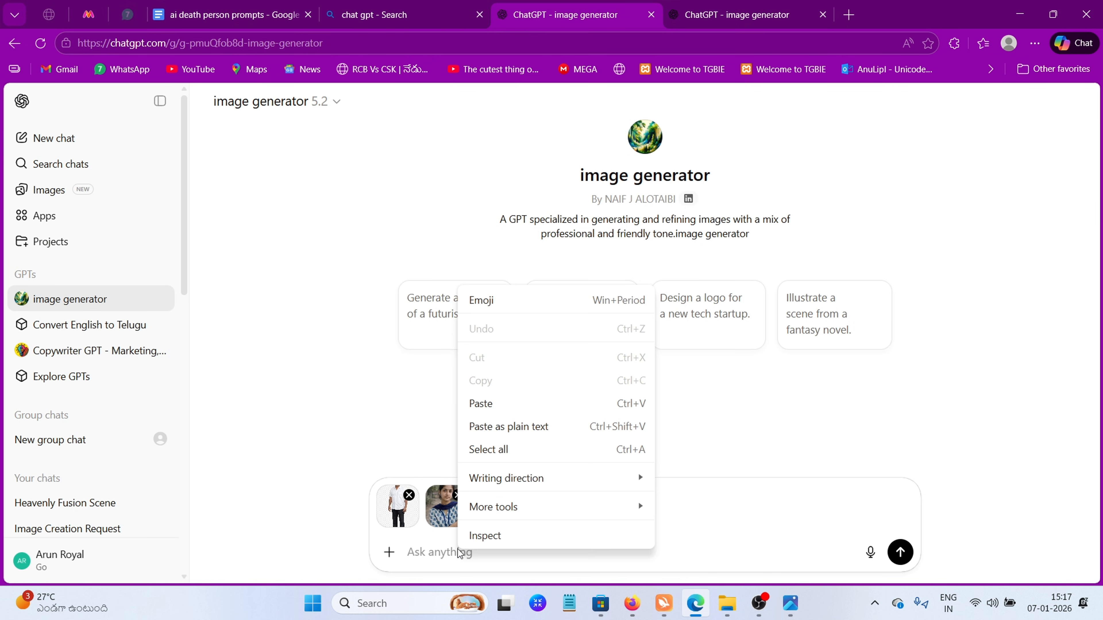
{"action": "left_click", "coordinate": [475, 404]}
{"action": "left_click", "coordinate": [901, 558]}
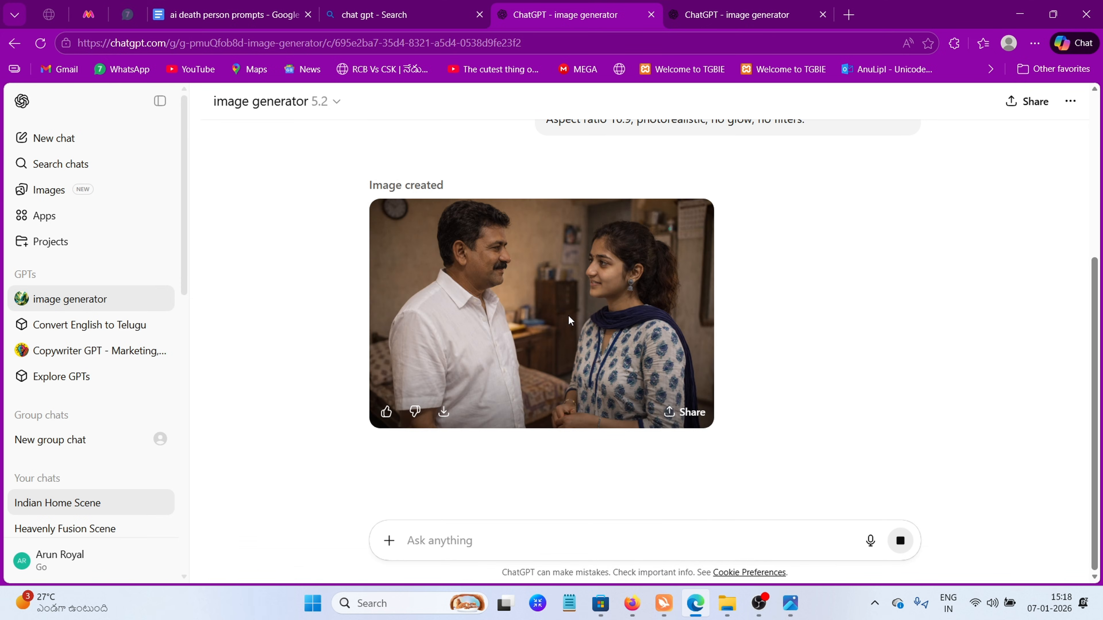
Save the generated image of father and daughter talking and copy it from Downloads into the death ai video folder
{"action": "left_click", "coordinate": [568, 315]}
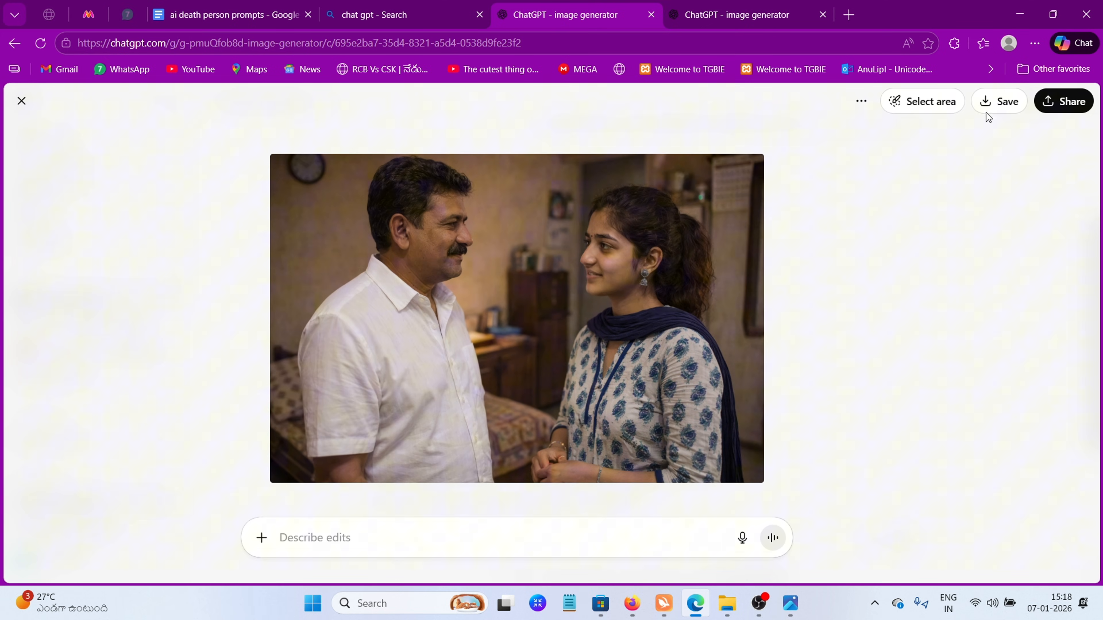
{"action": "left_click", "coordinate": [999, 106]}
{"action": "left_click", "coordinate": [889, 496]}
{"action": "scroll", "coordinate": [514, 478], "scroll_direction": "down", "scroll_amount": 3}
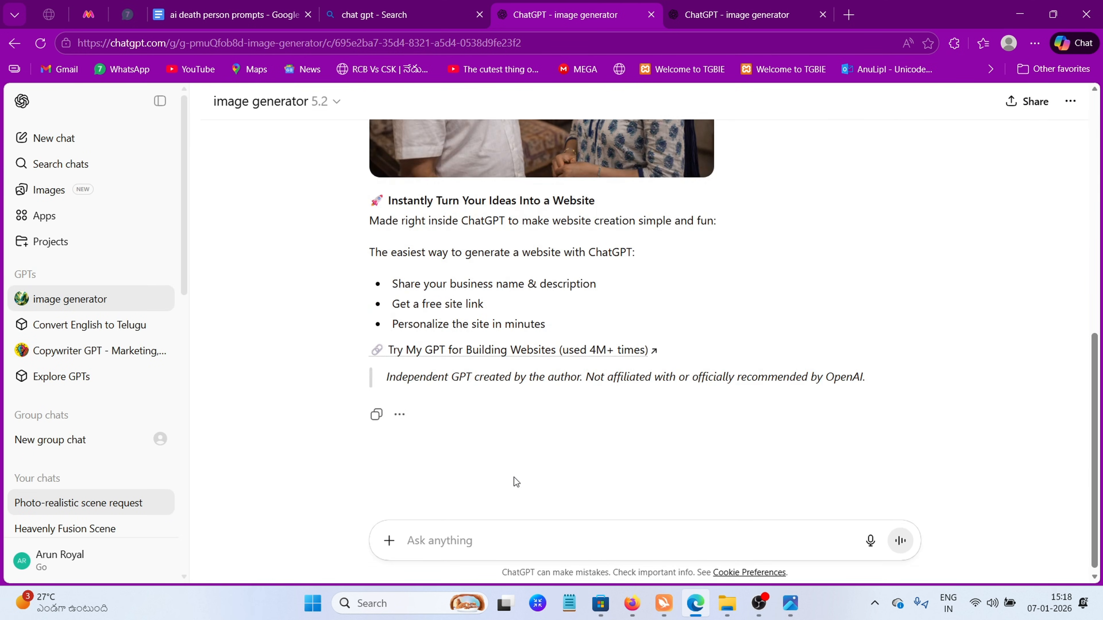
{"action": "scroll", "coordinate": [501, 434], "scroll_direction": "up", "scroll_amount": 6}
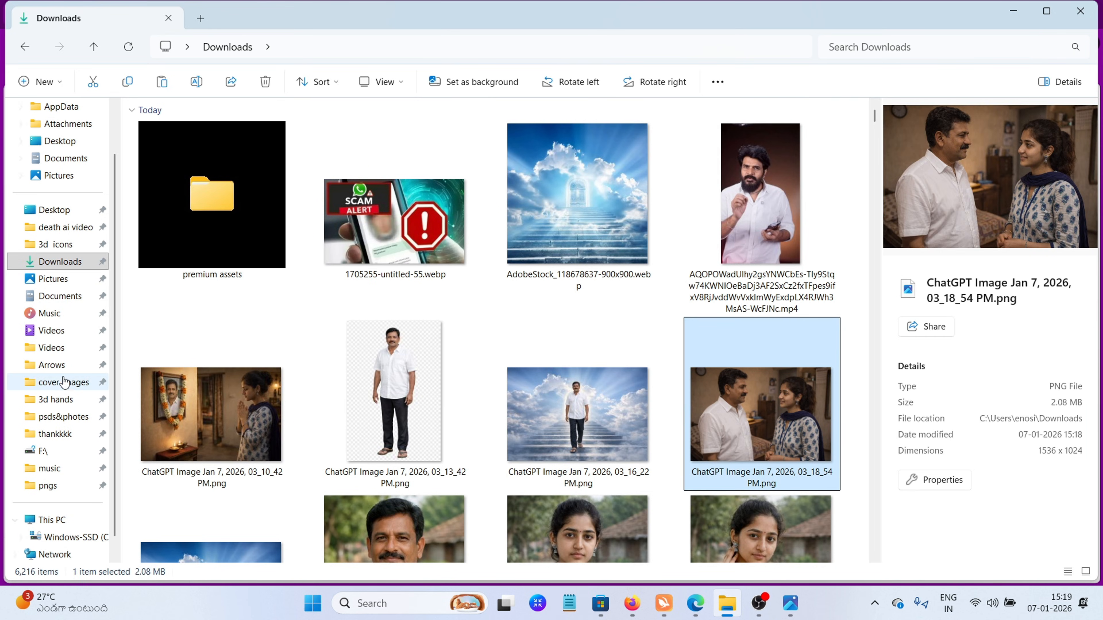
{"action": "left_click", "coordinate": [65, 281]}
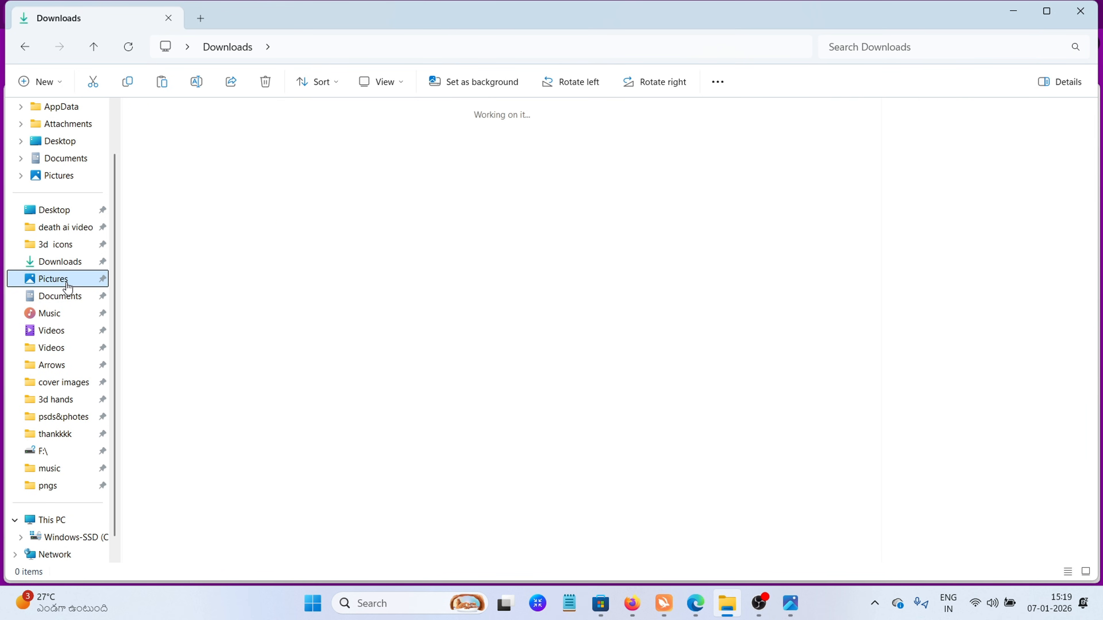
{"action": "left_click", "coordinate": [77, 238]}
{"action": "left_click", "coordinate": [162, 81]}
{"action": "left_click", "coordinate": [711, 512]}
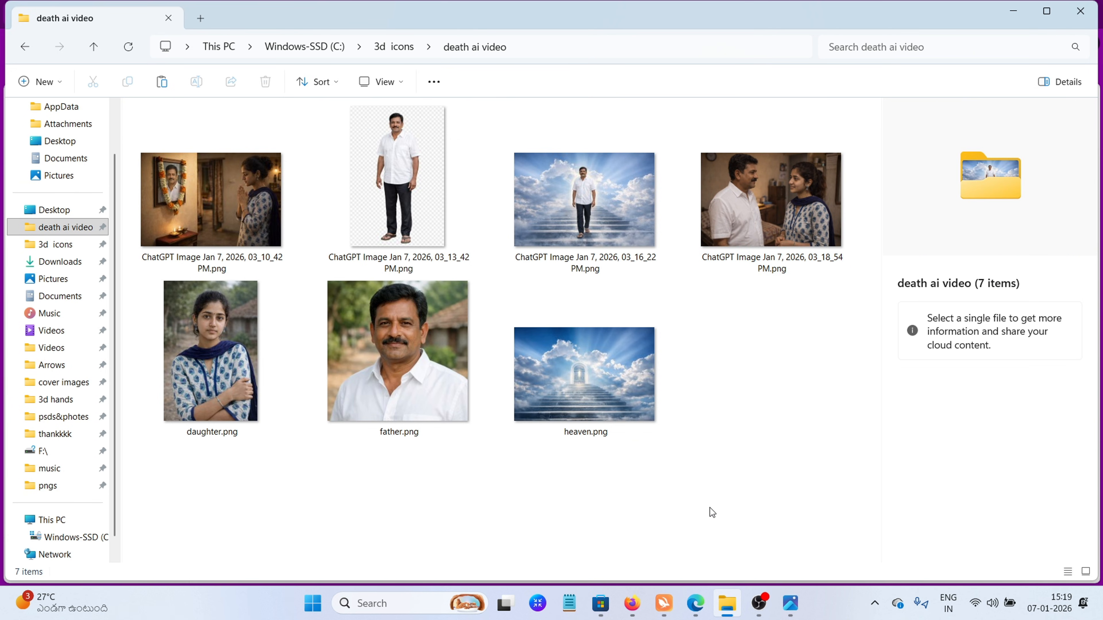
Review the collected images in the death ai video folder, including the father on the heavenly staircase and his full-body cut-out
{"action": "left_click", "coordinate": [216, 199]}
{"action": "left_click", "coordinate": [770, 200]}
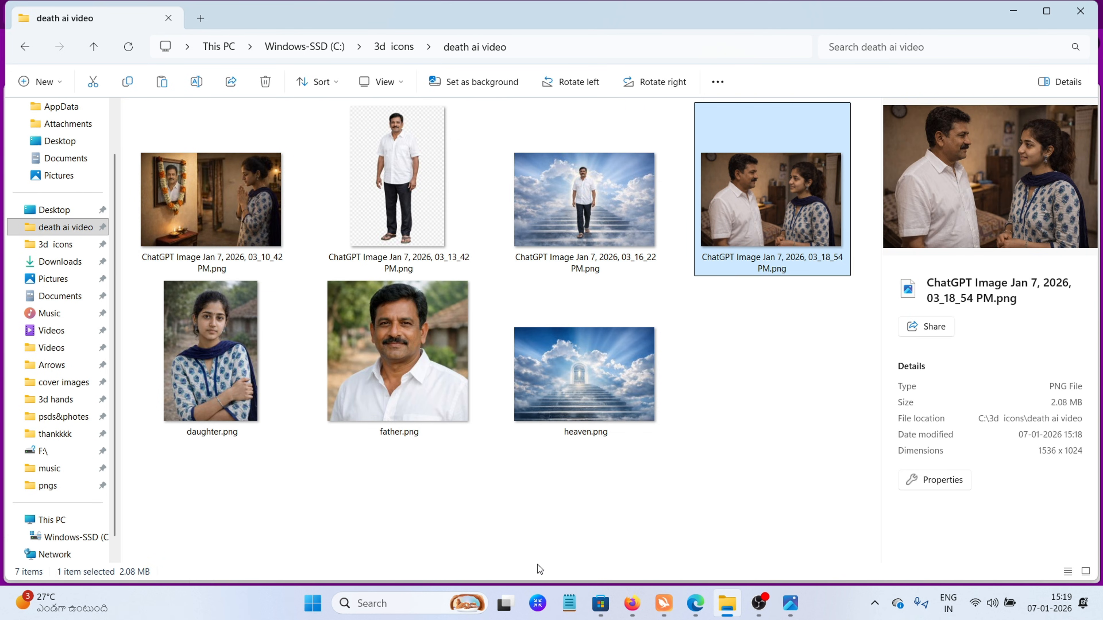
{"action": "double_click", "coordinate": [584, 200]}
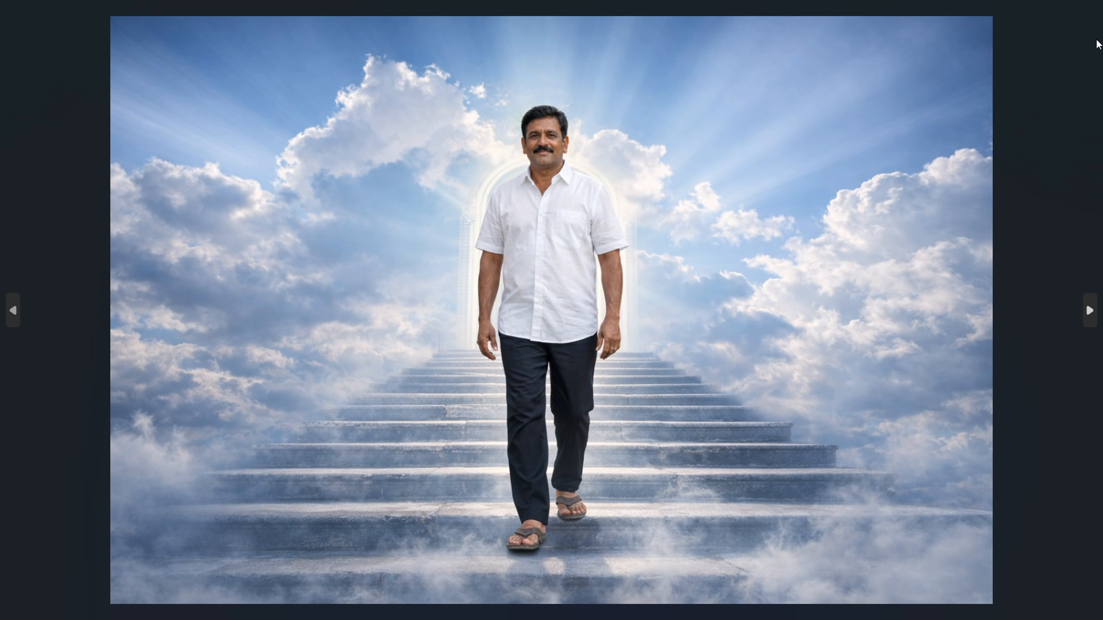
{"action": "left_click", "coordinate": [1087, 6]}
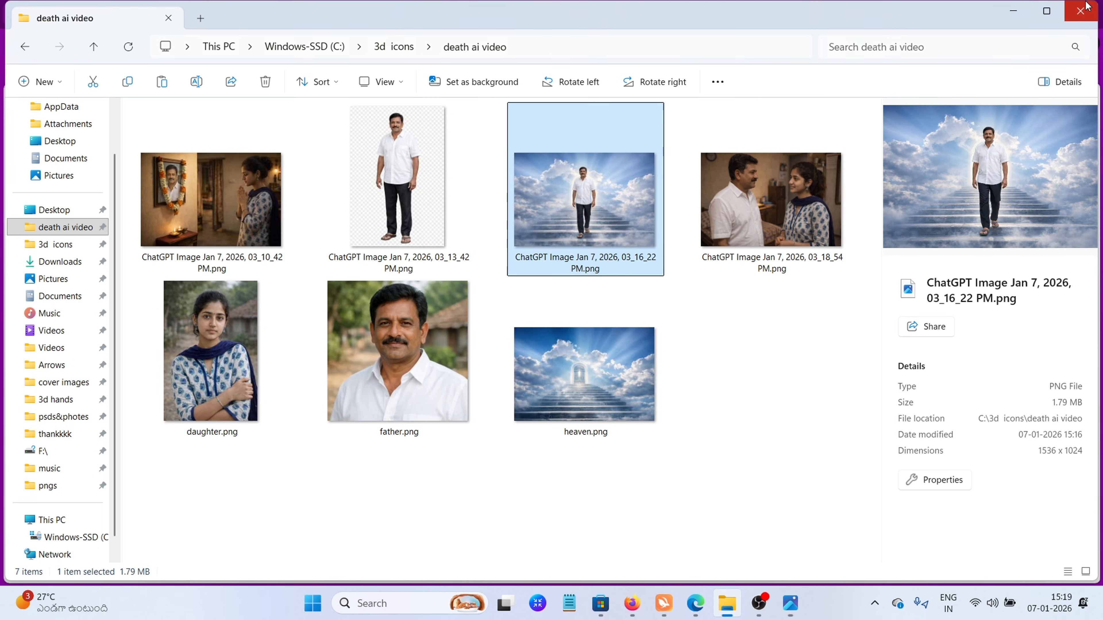
{"action": "left_click", "coordinate": [559, 485]}
{"action": "left_click", "coordinate": [599, 416]}
{"action": "left_click", "coordinate": [408, 209]}
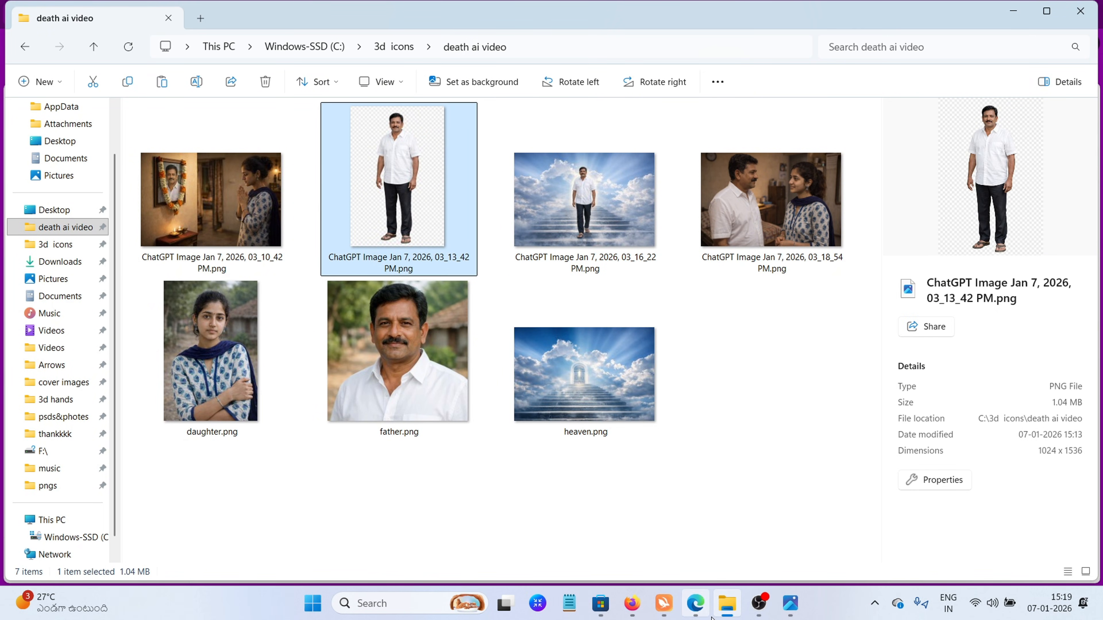
Attach the father's full-body cut-out image and heaven.png to the existing image generator chat in the browser
{"action": "left_click", "coordinate": [695, 603]}
{"action": "scroll", "coordinate": [601, 552], "scroll_direction": "down", "scroll_amount": 5}
{"action": "left_click", "coordinate": [393, 545]}
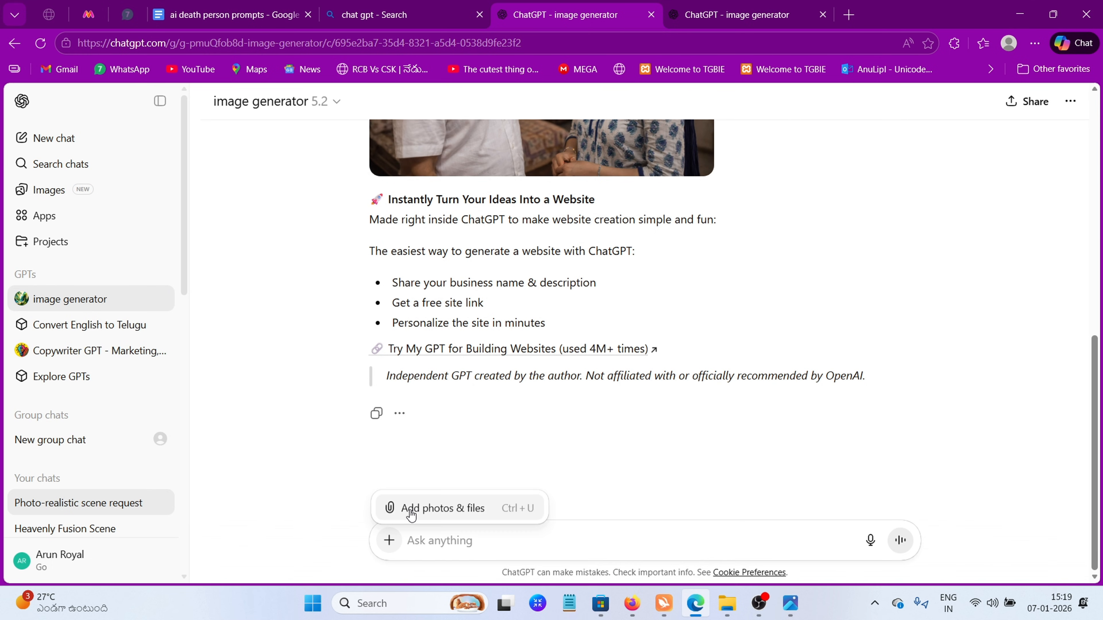
{"action": "left_click", "coordinate": [408, 510]}
{"action": "left_click", "coordinate": [319, 135]}
{"action": "left_click", "coordinate": [695, 130], "text": "ctrl"}
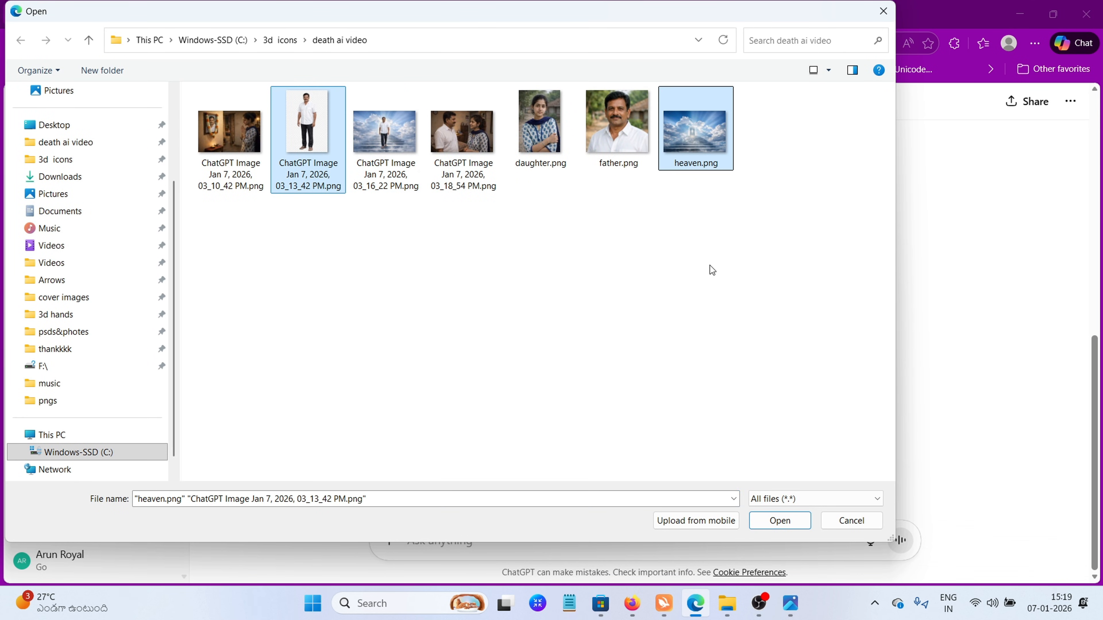
{"action": "left_click", "coordinate": [766, 522]}
Copy the prompt under "GOING BACK TOWARDS THE DIVINE LIGHT" from the prompts document
{"action": "left_click", "coordinate": [235, 5]}
{"action": "scroll", "coordinate": [407, 375], "scroll_direction": "down", "scroll_amount": 5}
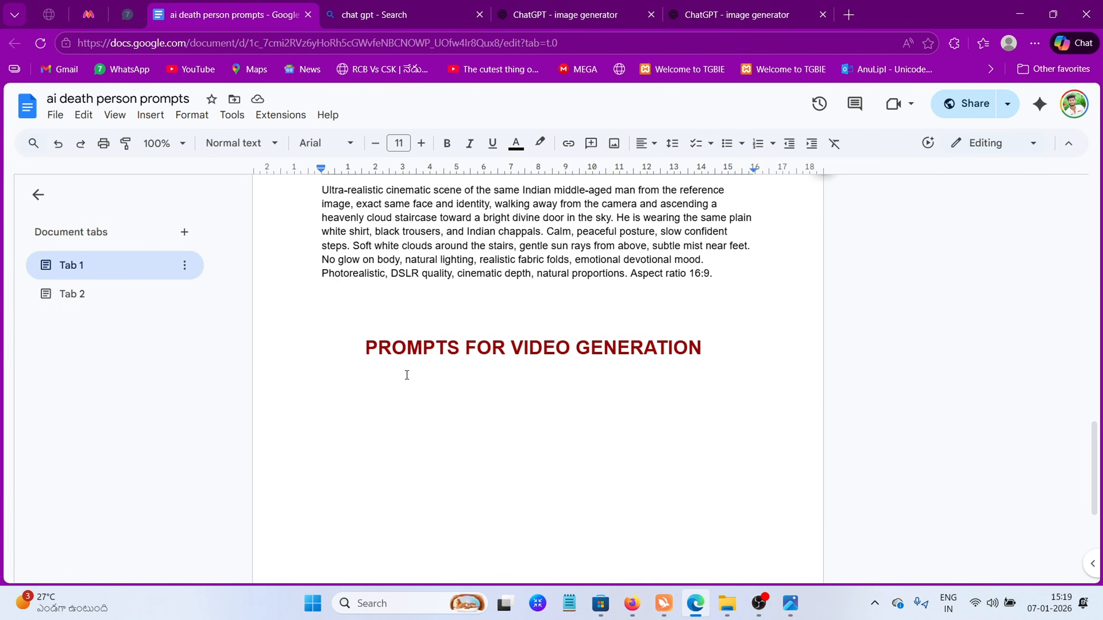
{"action": "scroll", "coordinate": [406, 374], "scroll_direction": "up", "scroll_amount": 2}
{"action": "left_click_drag", "start_coordinate": [322, 300], "coordinate": [716, 418]}
{"action": "key", "text": "ctrl+c"}
{"action": "right_click", "coordinate": [356, 365]}
{"action": "left_click", "coordinate": [394, 208]}
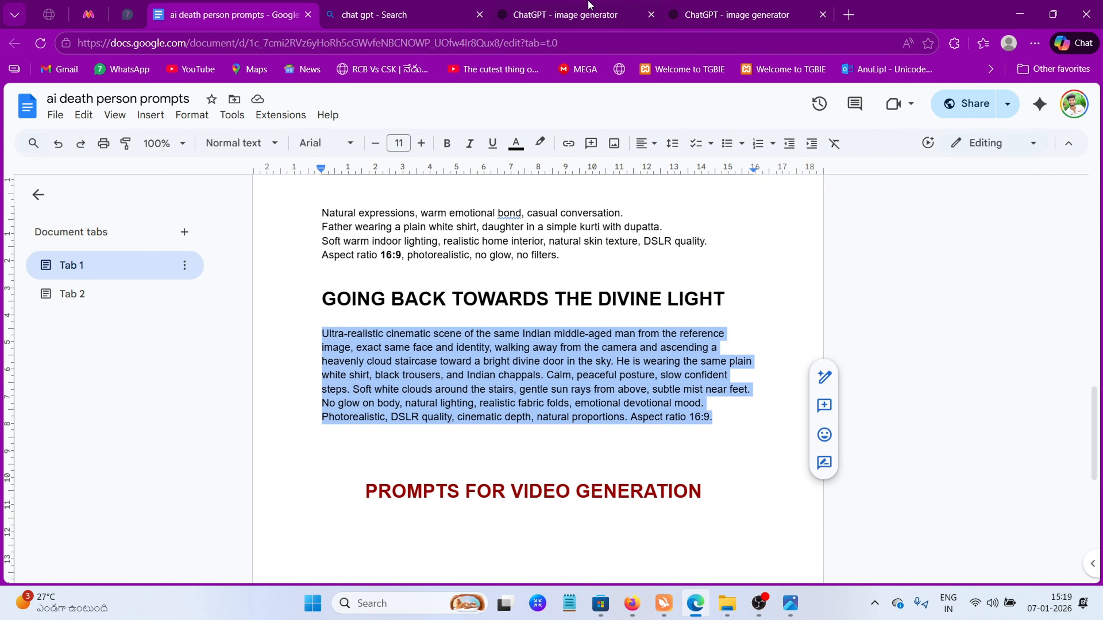
Paste the divine light prompt into the image generator chat and submit it with the cut-out and heaven images
{"action": "left_click", "coordinate": [565, 14]}
{"action": "right_click", "coordinate": [439, 540]}
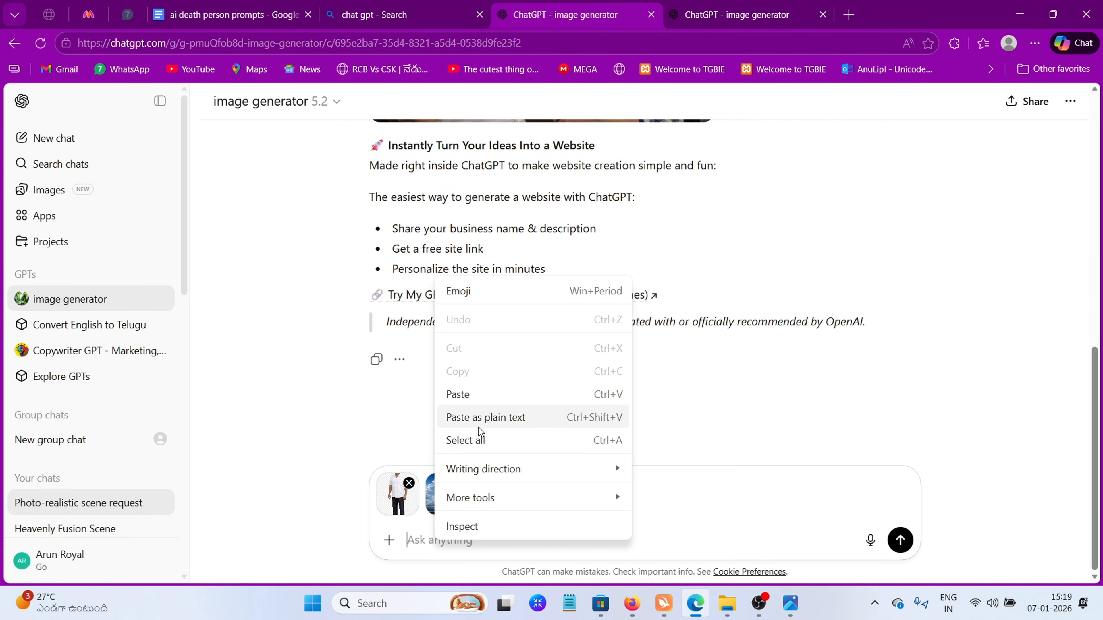
{"action": "left_click", "coordinate": [451, 394]}
{"action": "left_click", "coordinate": [900, 539]}
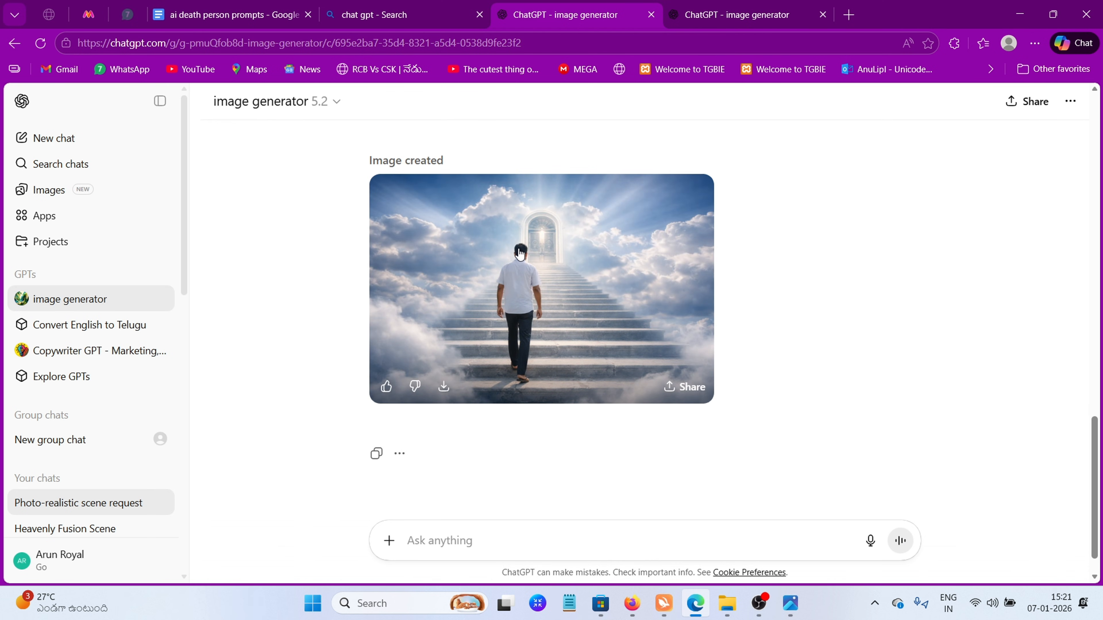
Save the generated image of the father walking up to the divine door and copy it from Downloads into the death ai video folder
{"action": "left_click", "coordinate": [466, 332]}
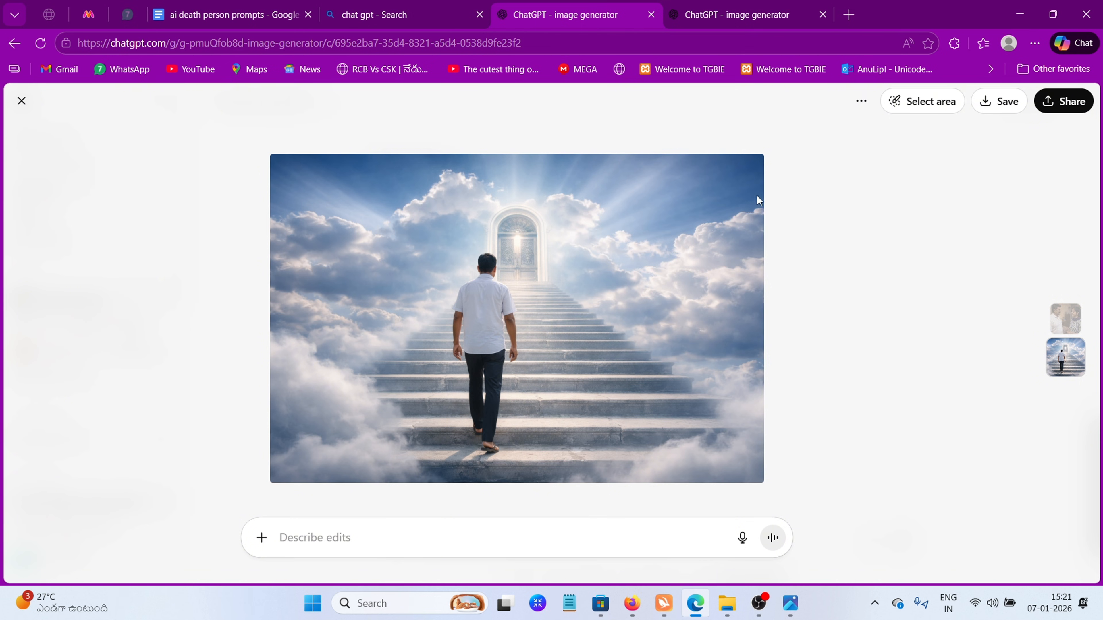
{"action": "left_click", "coordinate": [983, 109]}
{"action": "key", "text": "alt+Tab"}
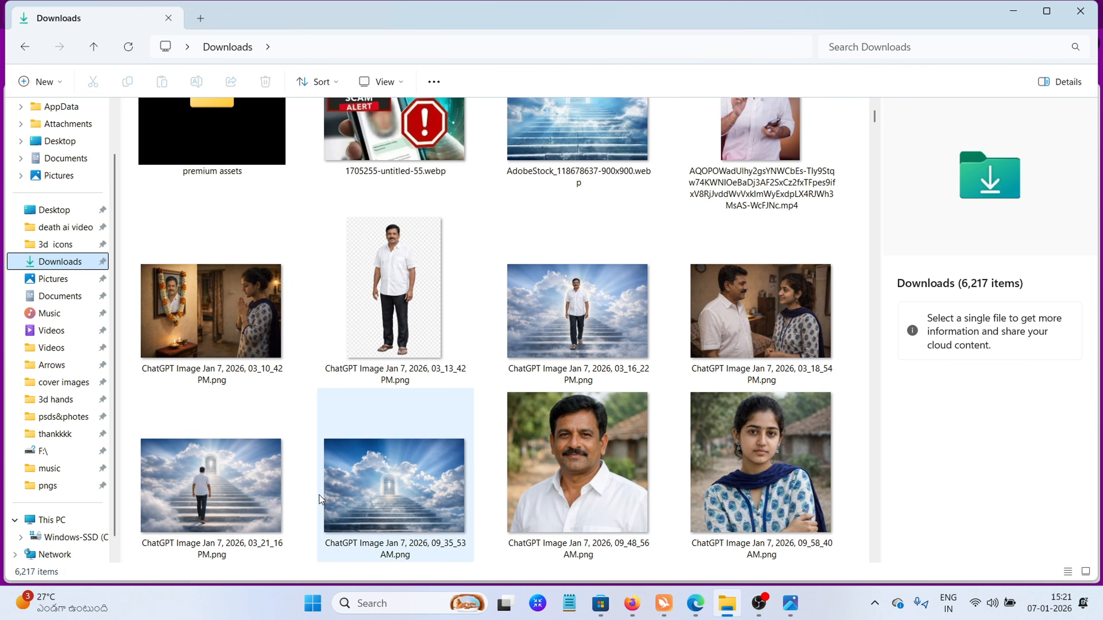
{"action": "left_click", "coordinate": [260, 496]}
{"action": "key", "text": "ctrl+c"}
{"action": "left_click", "coordinate": [65, 227]}
{"action": "key", "text": "ctrl+v"}
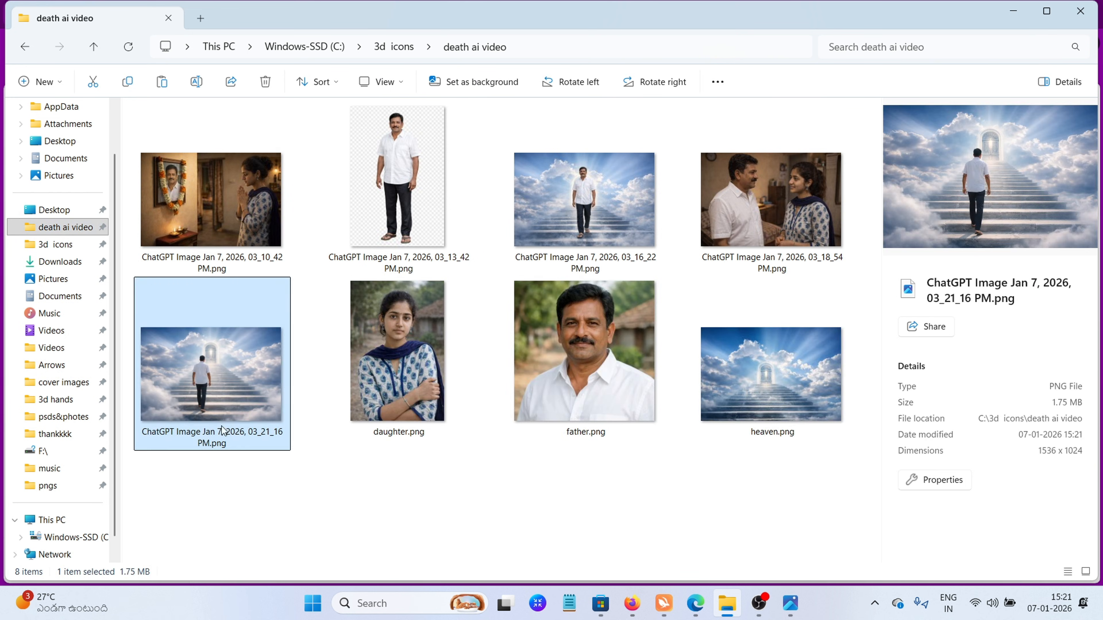
Open the image of the daughter praying before her father's garlanded portrait for viewing
{"action": "double_click", "coordinate": [220, 239]}
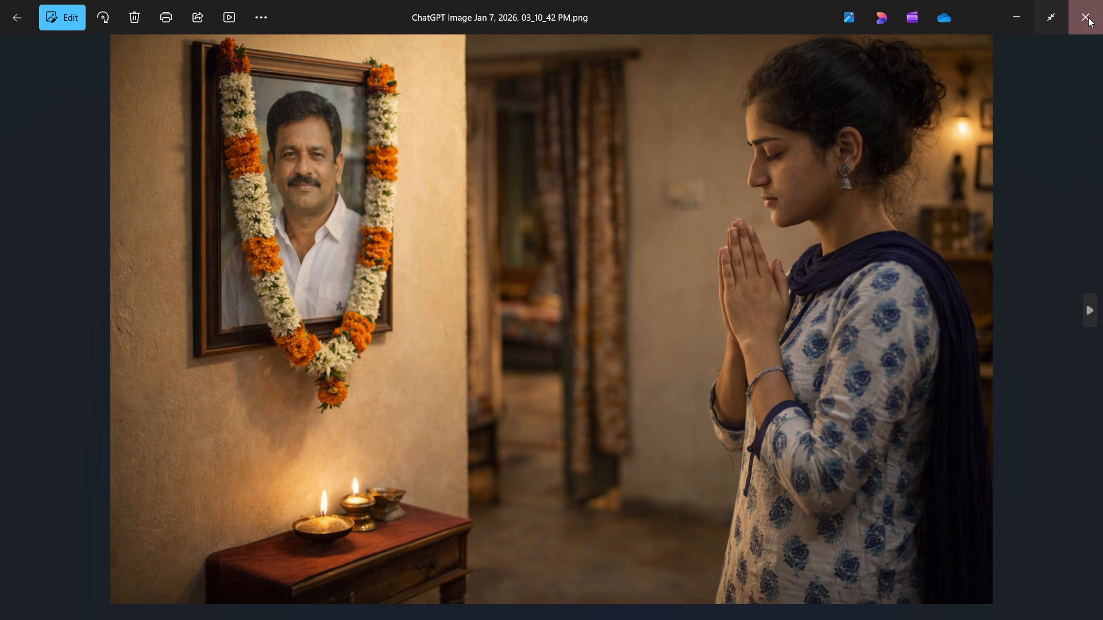
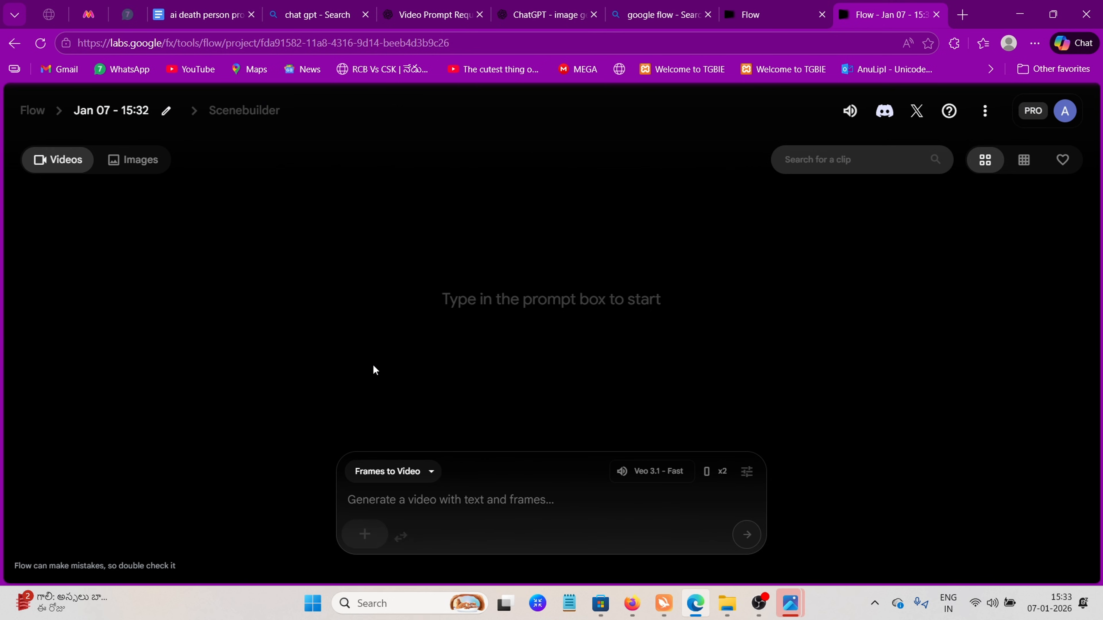
Set the video generation to Landscape (16:9) aspect ratio with 2 outputs per prompt
{"action": "left_click", "coordinate": [753, 482]}
{"action": "left_click", "coordinate": [571, 343]}
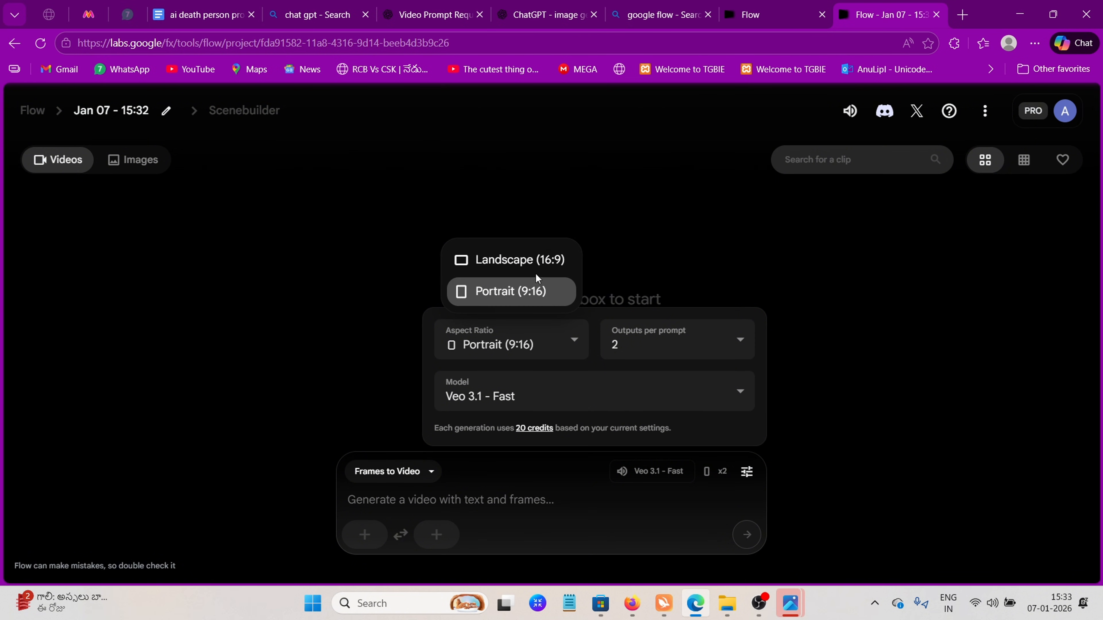
{"action": "left_click", "coordinate": [508, 261]}
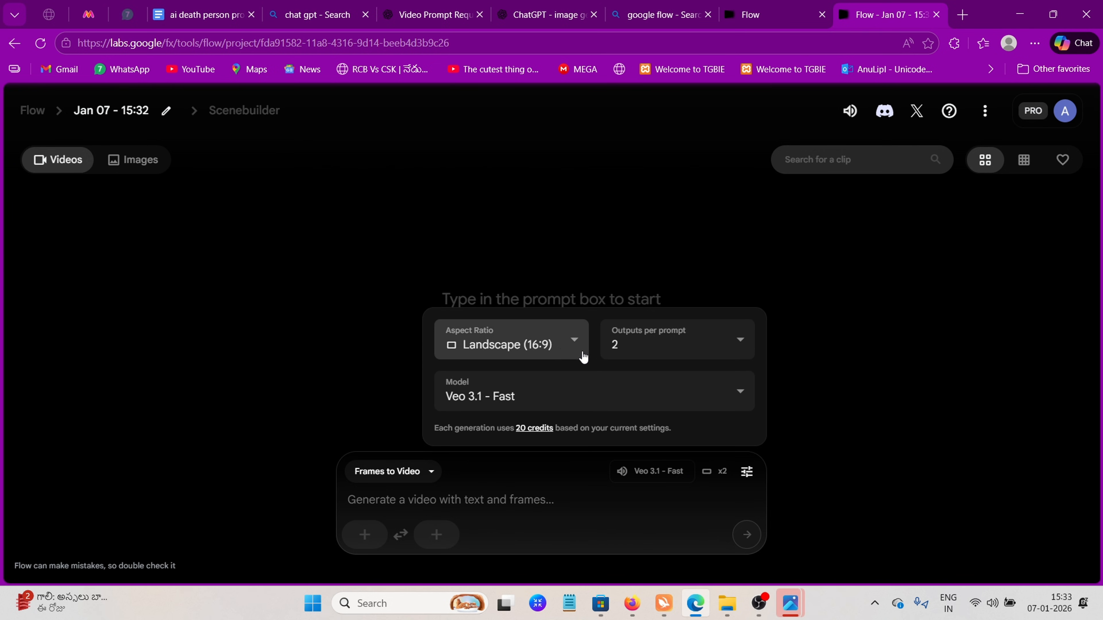
{"action": "left_click", "coordinate": [644, 342]}
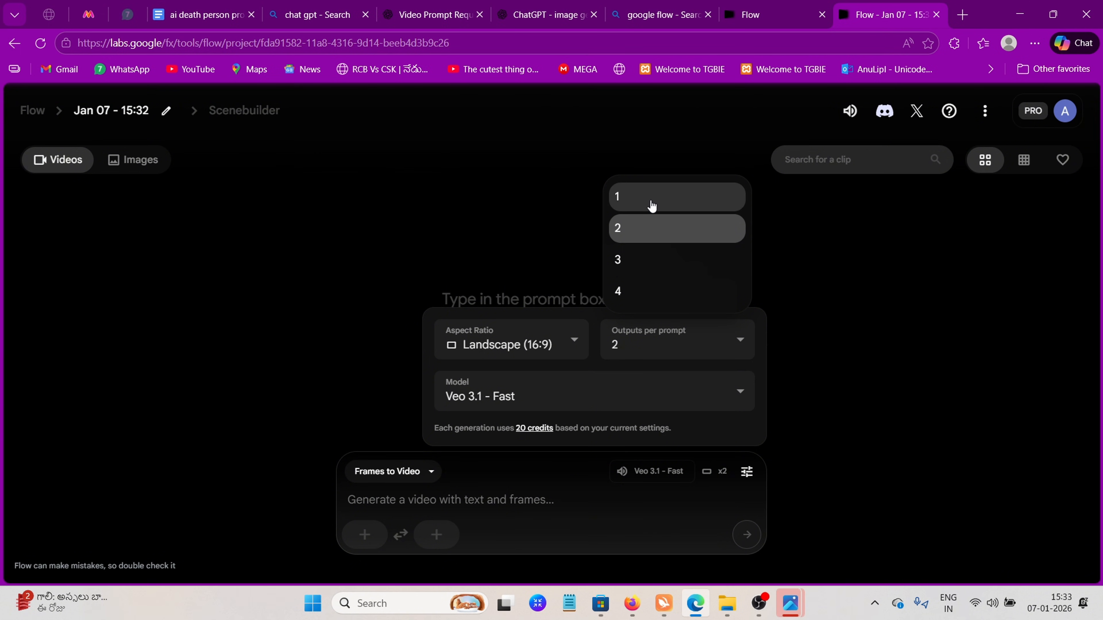
{"action": "left_click", "coordinate": [644, 236]}
{"action": "left_click", "coordinate": [346, 350]}
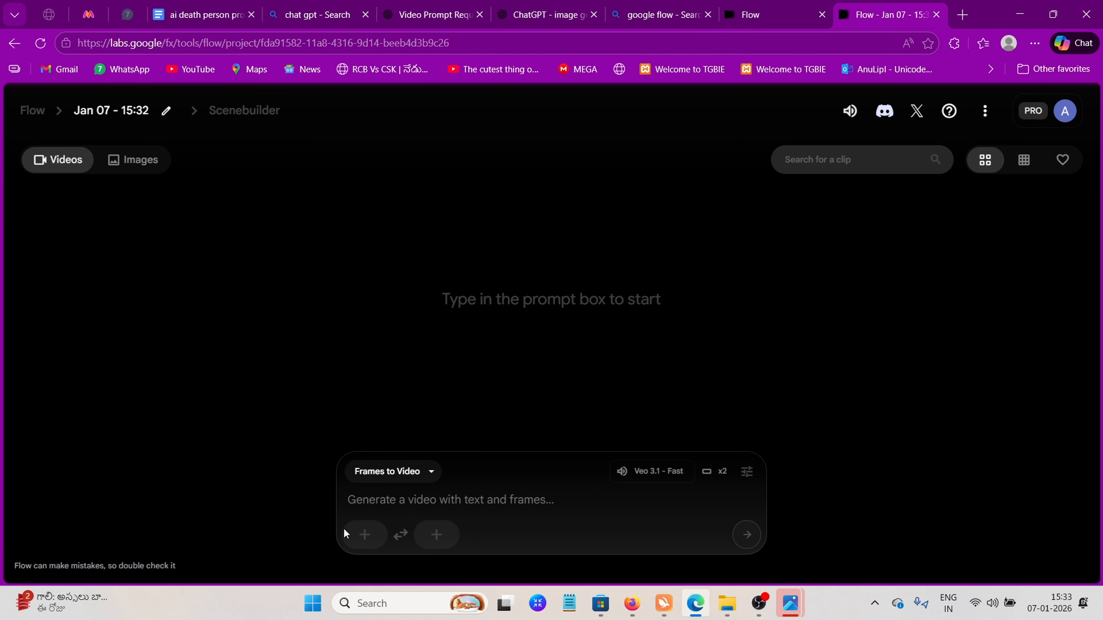
Upload ChatGPT Image Jan 7, 2026, 03_10_42 PM.png as the start frame and save it with a landscape crop
{"action": "left_click", "coordinate": [364, 535]}
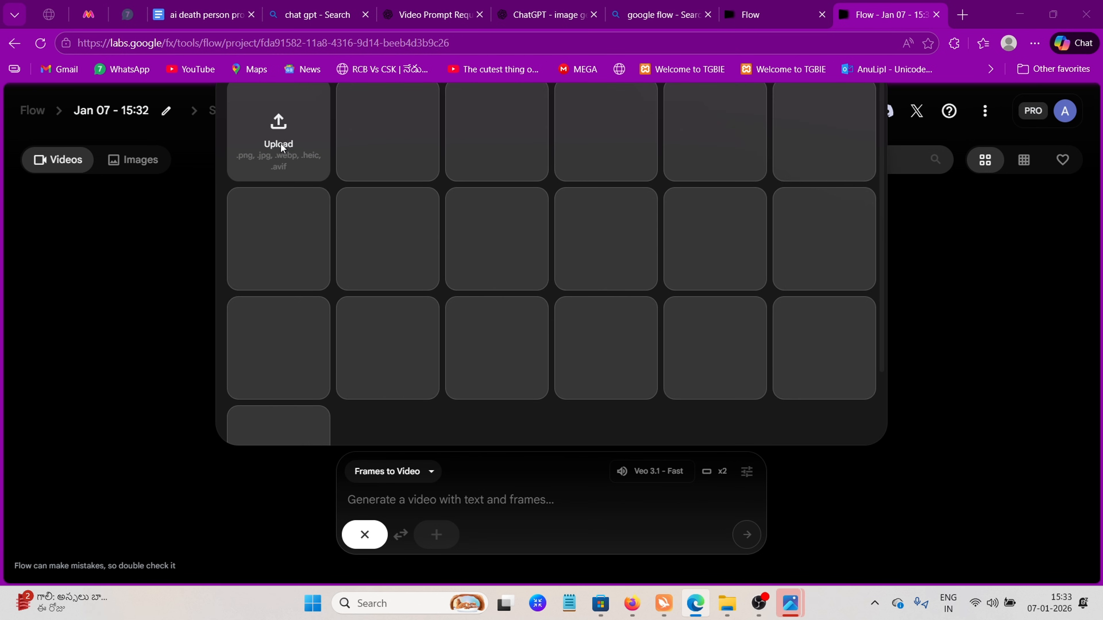
{"action": "left_click", "coordinate": [280, 146]}
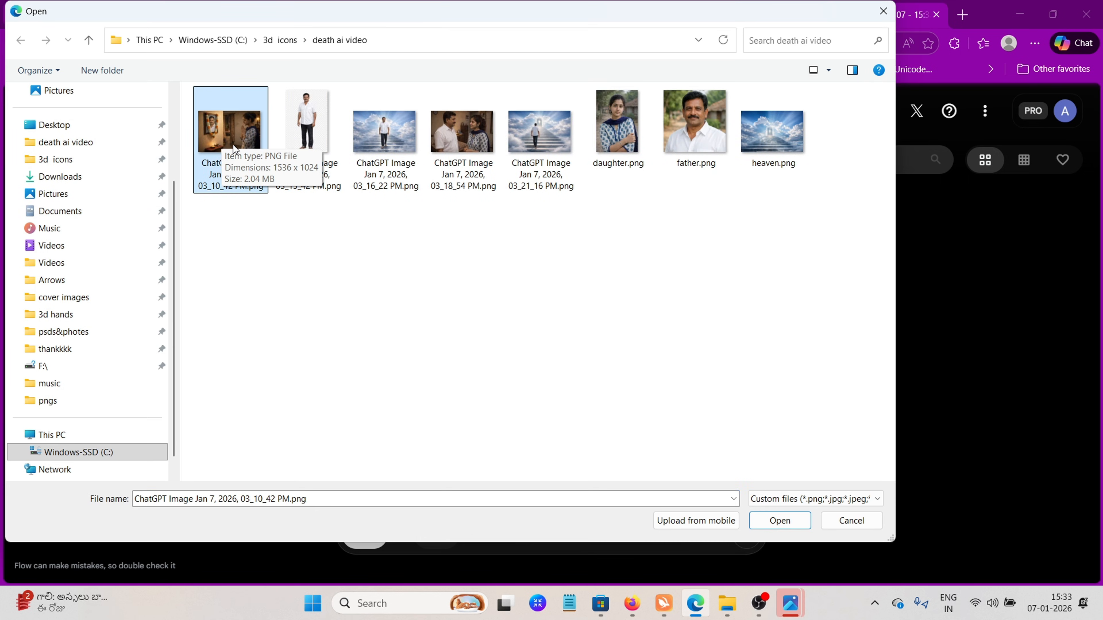
{"action": "left_click", "coordinate": [768, 524]}
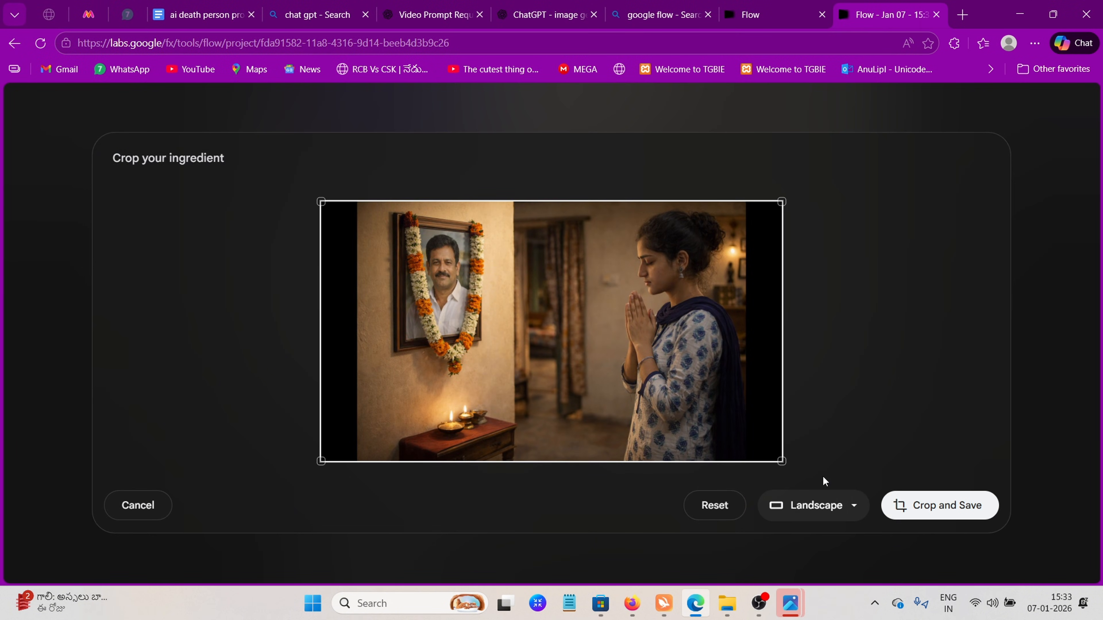
{"action": "left_click", "coordinate": [854, 505]}
{"action": "left_click", "coordinate": [866, 484]}
{"action": "left_click", "coordinate": [909, 506]}
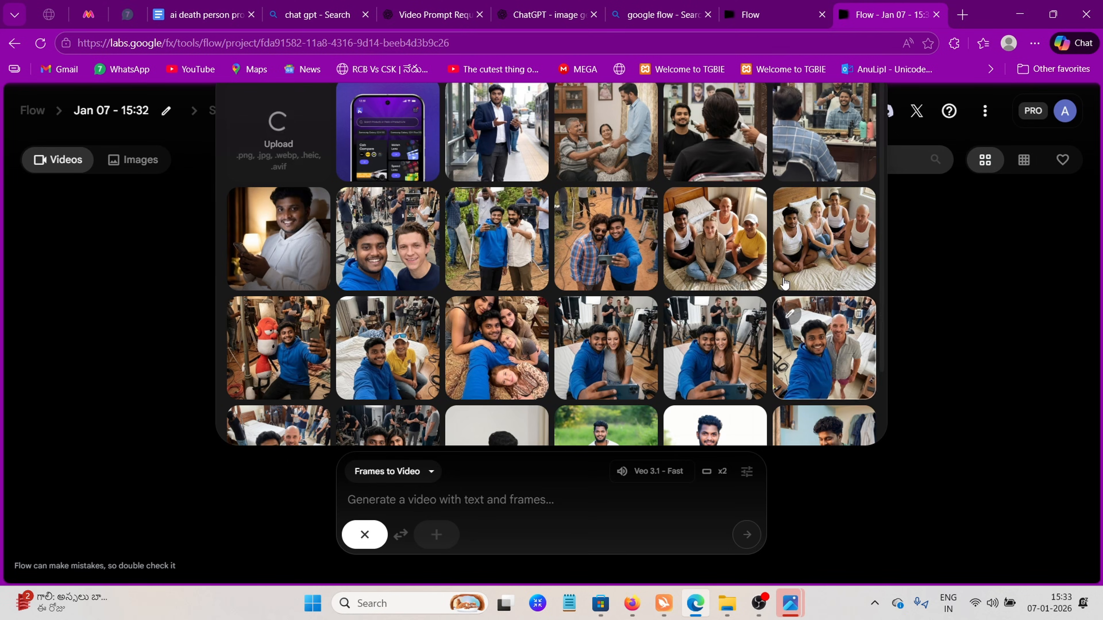
Copy the full text under "1ST IMAGE PROMPT" in the video generation section of the prompts document
{"action": "key", "text": "ctrl+4"}
{"action": "scroll", "coordinate": [264, 183], "scroll_direction": "up", "scroll_amount": 2}
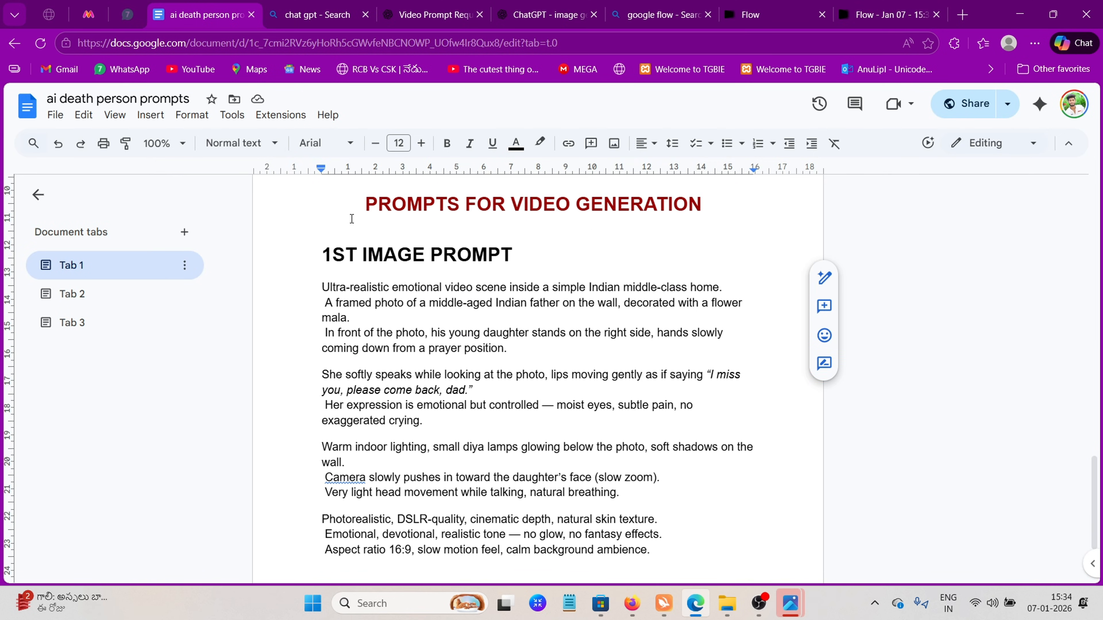
{"action": "left_click_drag", "start_coordinate": [349, 213], "coordinate": [634, 233]}
{"action": "left_click_drag", "start_coordinate": [652, 551], "coordinate": [322, 302]}
{"action": "right_click", "coordinate": [329, 304]}
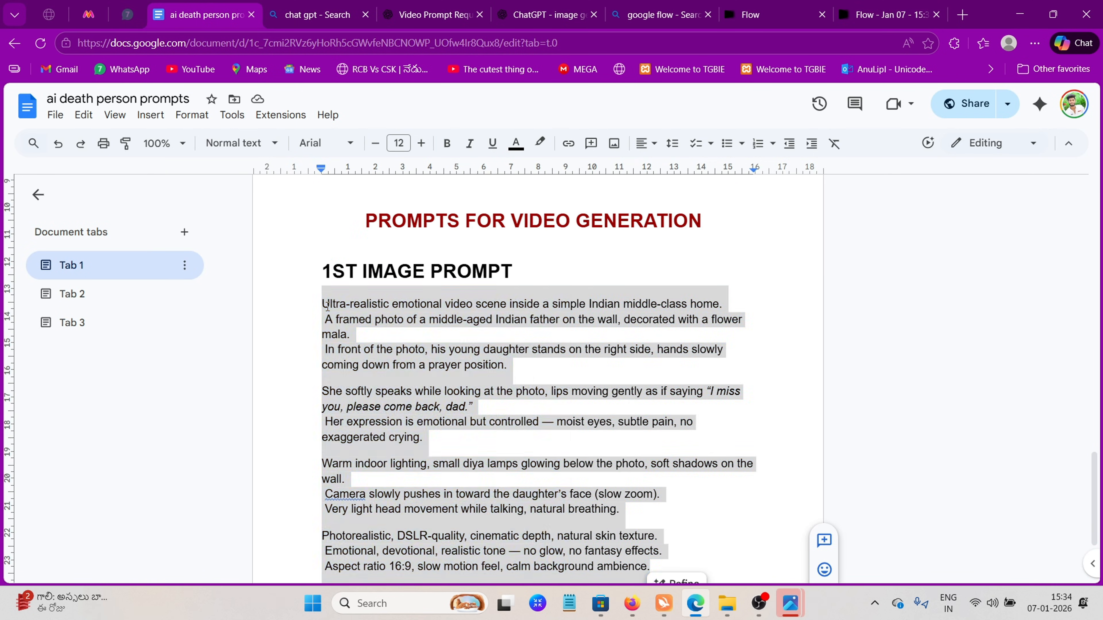
{"action": "left_click", "coordinate": [369, 211]}
Return to the Flow project, paste the copied prompt for the praying daughter frame and submit the video generation
{"action": "left_click", "coordinate": [874, 13]}
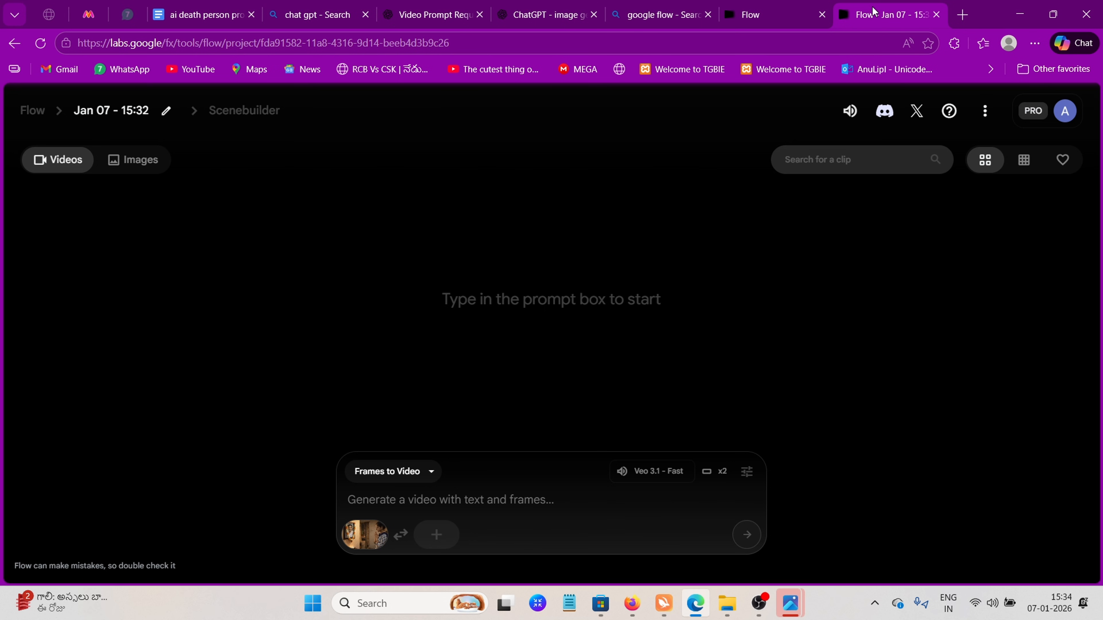
{"action": "right_click", "coordinate": [431, 504]}
{"action": "left_click", "coordinate": [454, 366]}
{"action": "left_click", "coordinate": [746, 535]}
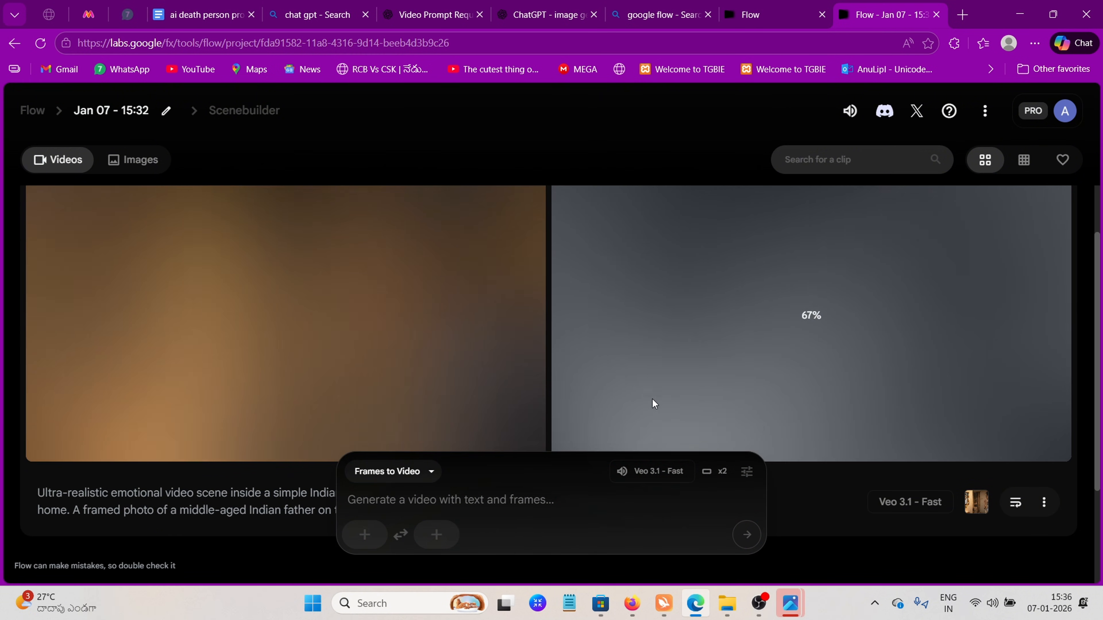
Play both generated clips of the praying daughter and download the first one at Original size (720p)
{"action": "mouse_move", "coordinate": [50, 446]}
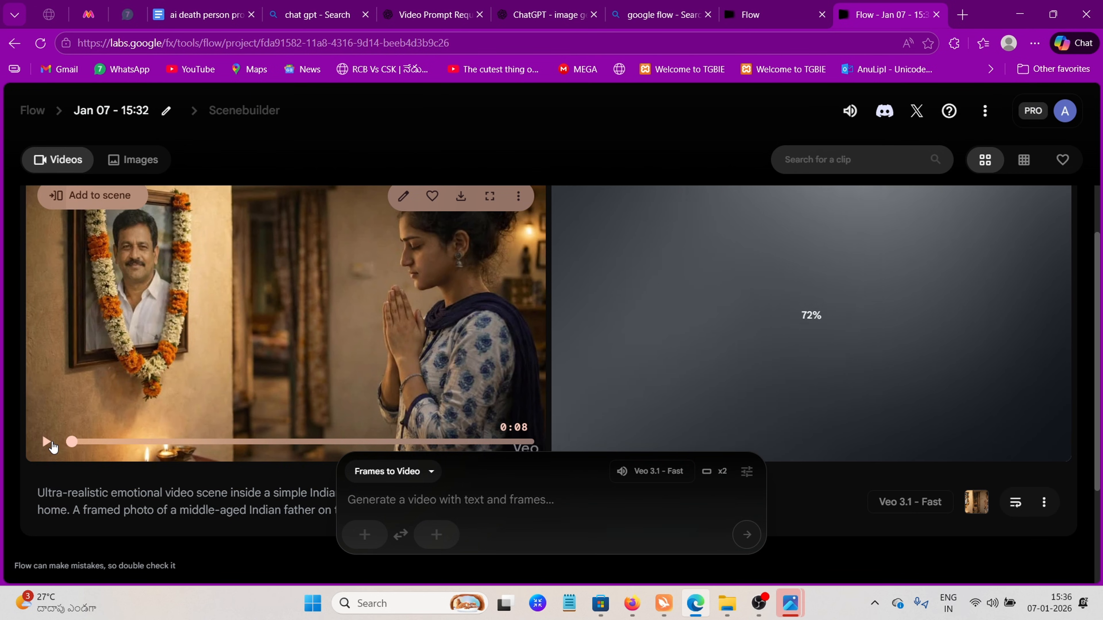
{"action": "left_click", "coordinate": [46, 446]}
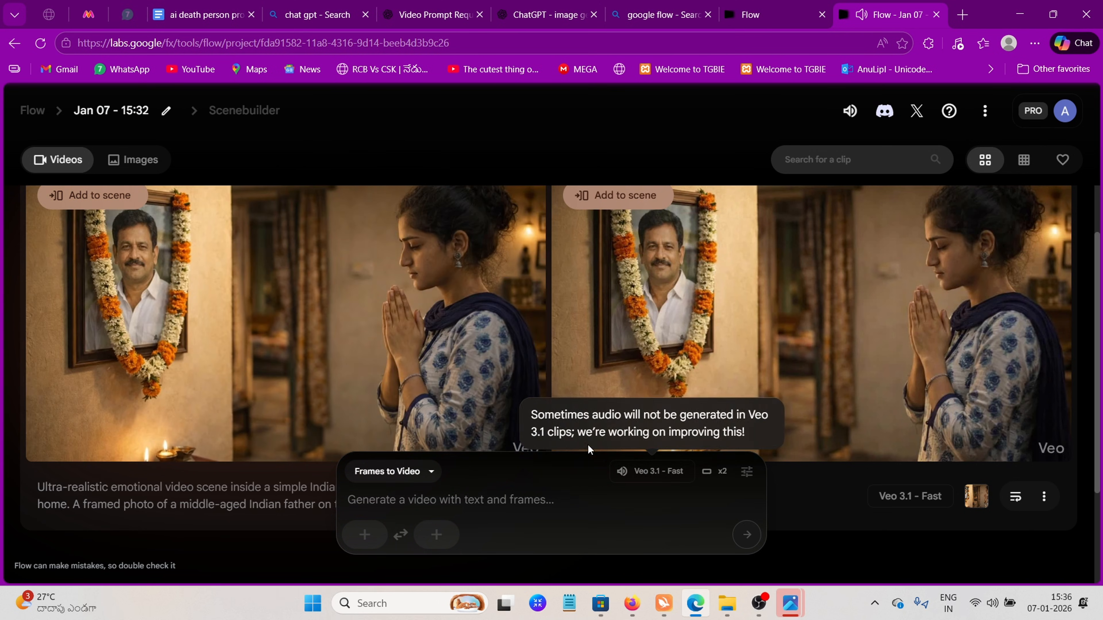
{"action": "scroll", "coordinate": [560, 391], "scroll_direction": "down", "scroll_amount": 2}
{"action": "left_click", "coordinate": [571, 370]}
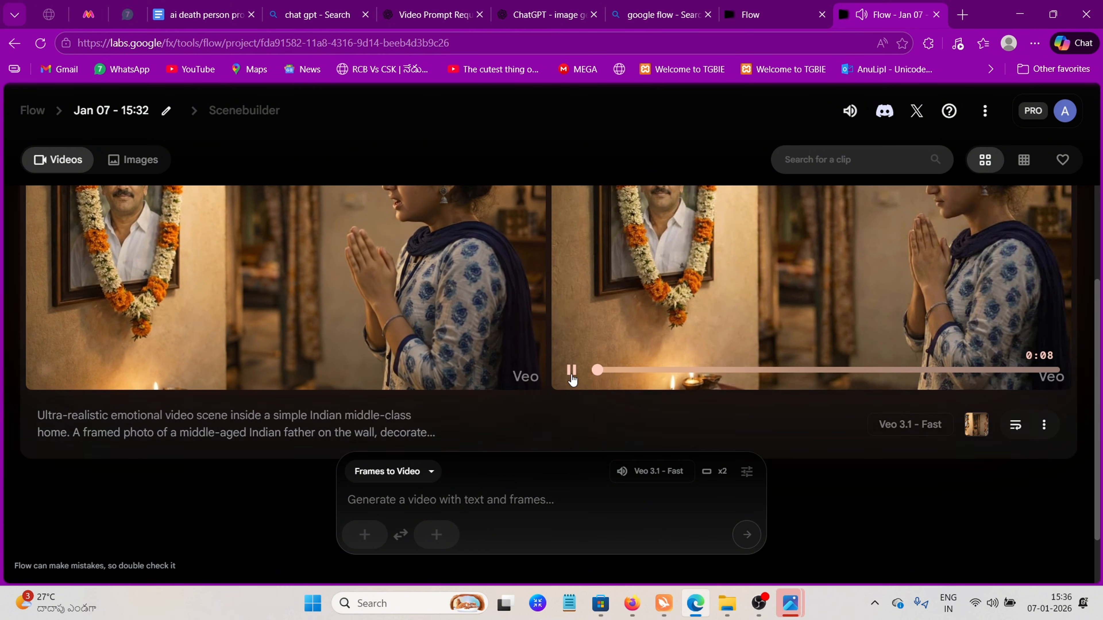
{"action": "scroll", "coordinate": [573, 386], "scroll_direction": "up", "scroll_amount": 2}
{"action": "scroll", "coordinate": [575, 394], "scroll_direction": "up", "scroll_amount": 2}
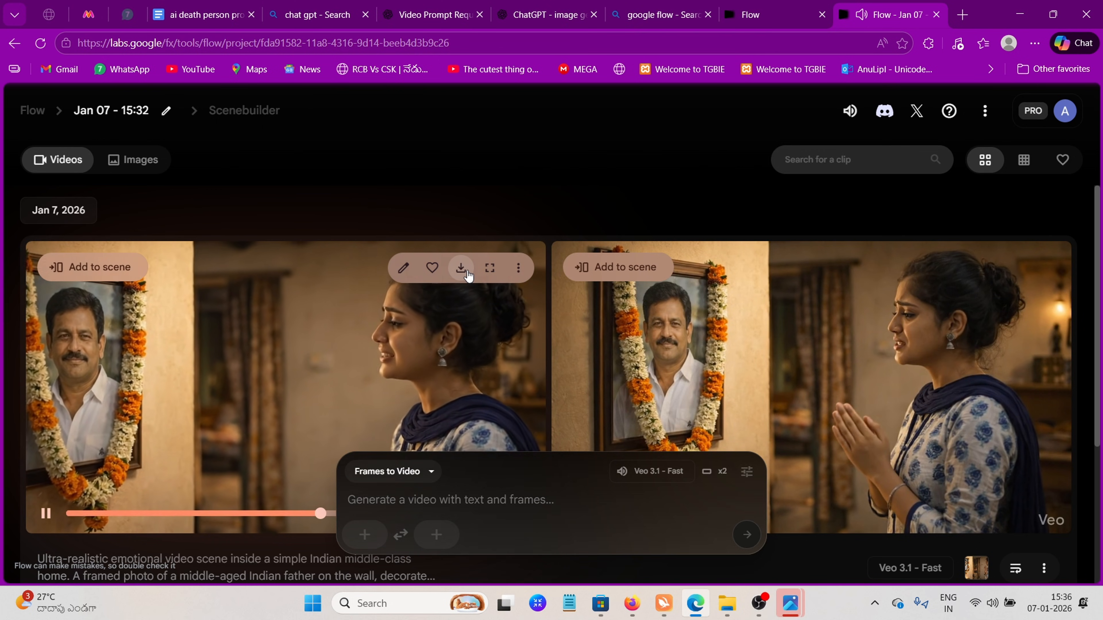
{"action": "left_click", "coordinate": [467, 275]}
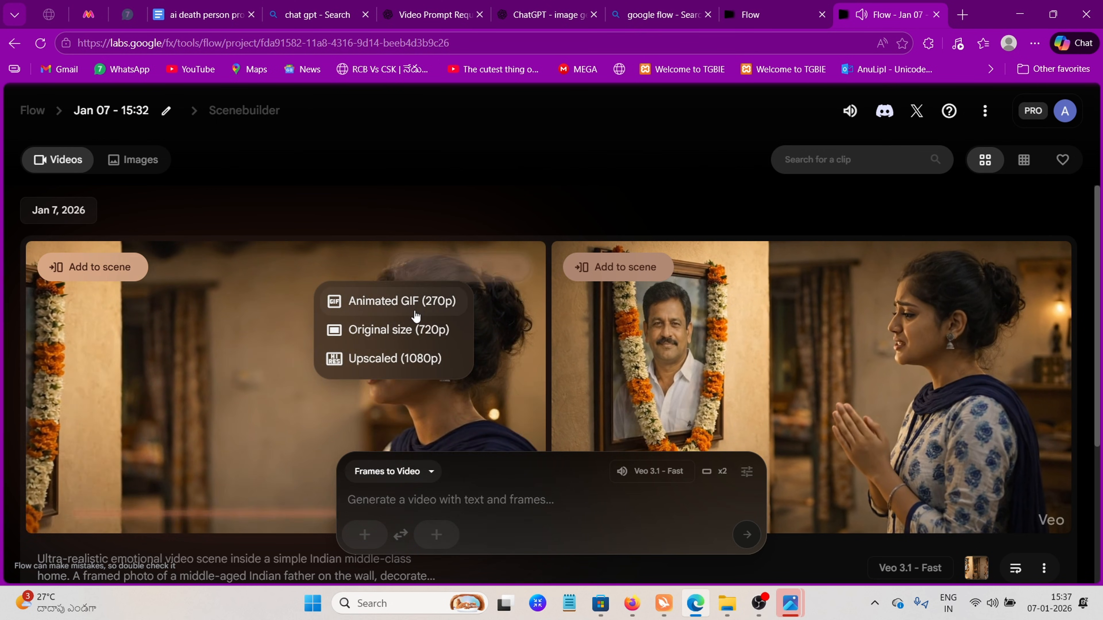
{"action": "left_click", "coordinate": [408, 332]}
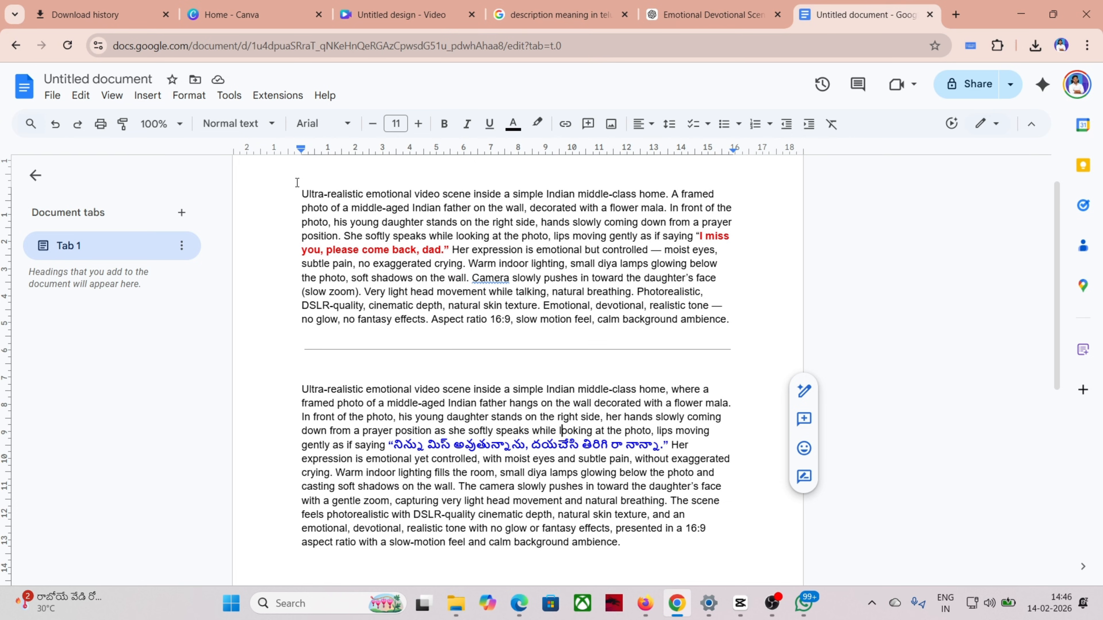
Examine the highlighted English dialogue line in the first prompt and the Telugu dialogue version of the prompt below it
{"action": "left_click_drag", "start_coordinate": [302, 193], "coordinate": [466, 281]}
{"action": "left_click", "coordinate": [708, 236]}
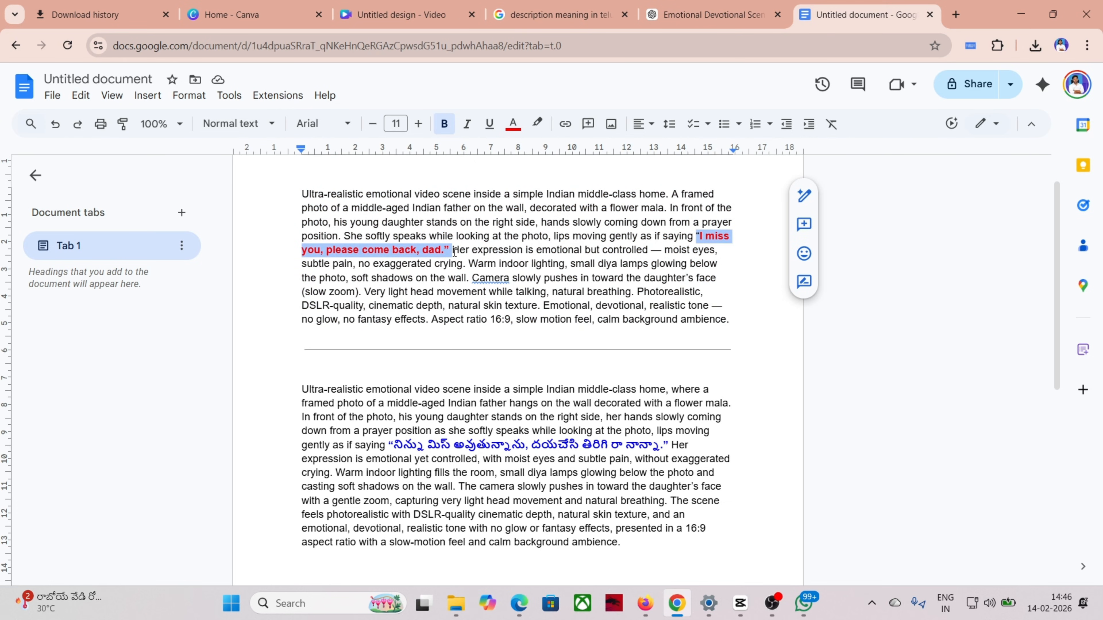
{"action": "left_click_drag", "start_coordinate": [302, 389], "coordinate": [608, 543]}
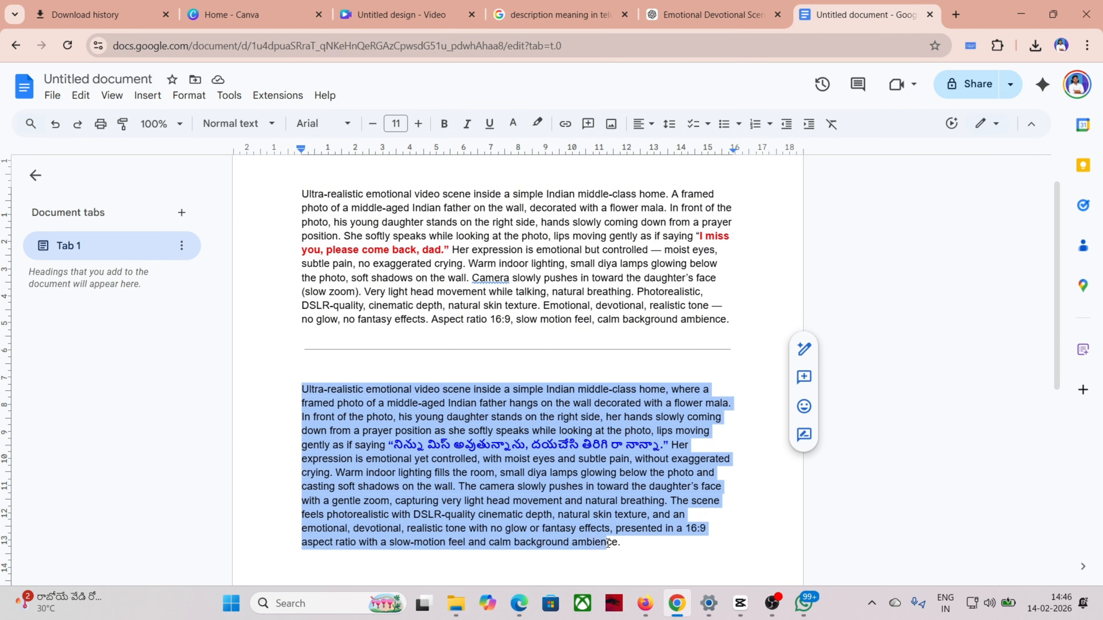
{"action": "left_click", "coordinate": [640, 539]}
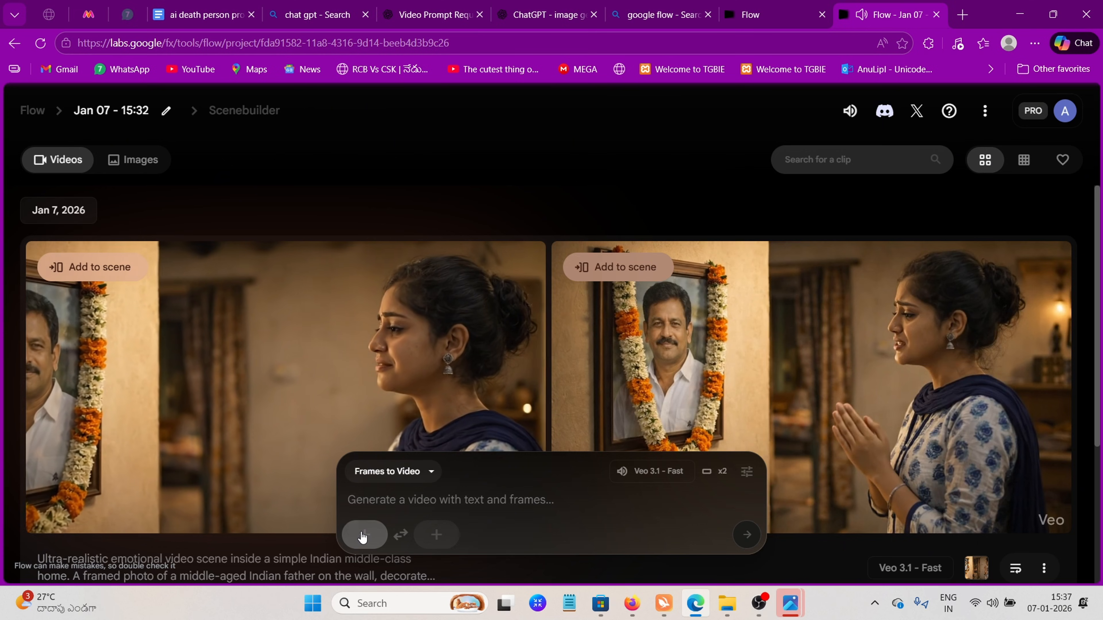
Upload ChatGPT Image Jan 7, 2026, 03_16_22 PM.png as the start frame and save a landscape crop that excludes the black side bars
{"action": "left_click", "coordinate": [361, 533]}
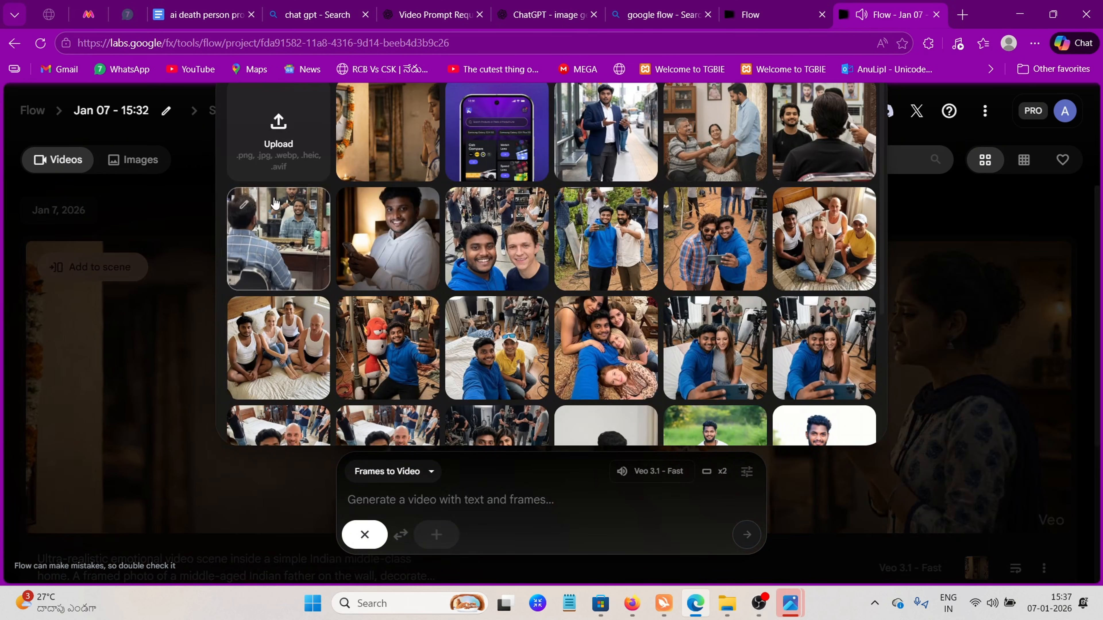
{"action": "left_click", "coordinate": [300, 131]}
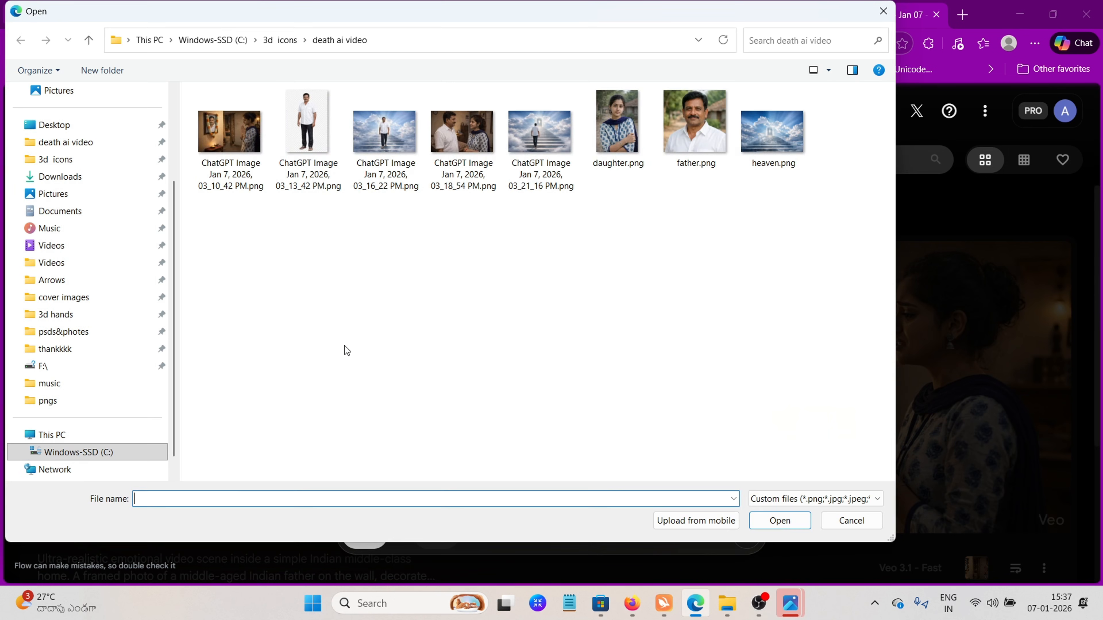
{"action": "left_click", "coordinate": [392, 182]}
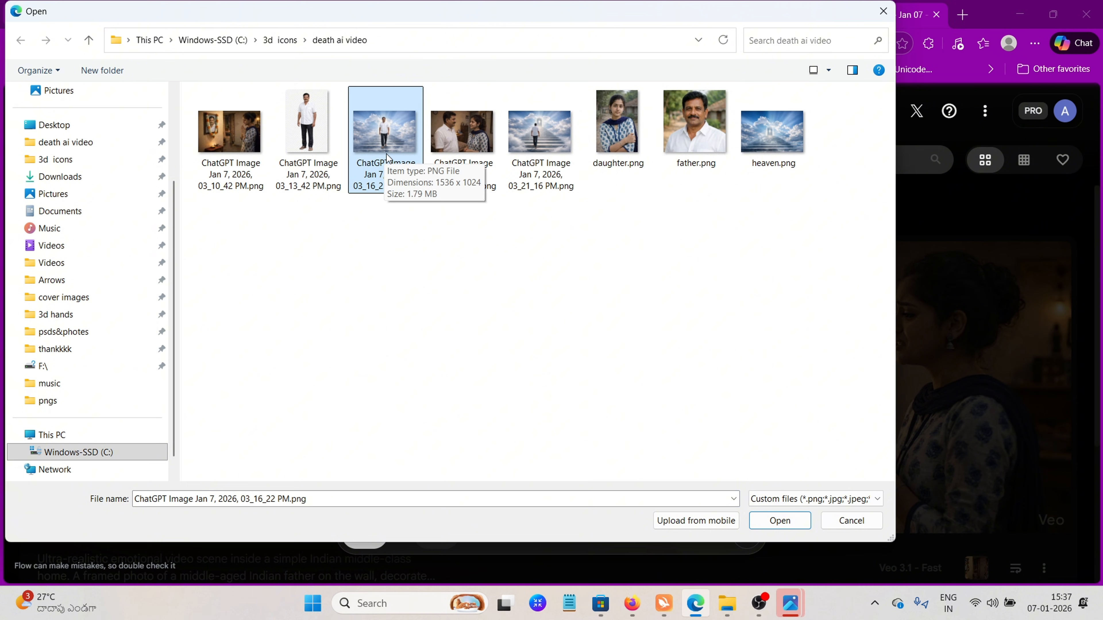
{"action": "left_click", "coordinate": [764, 524]}
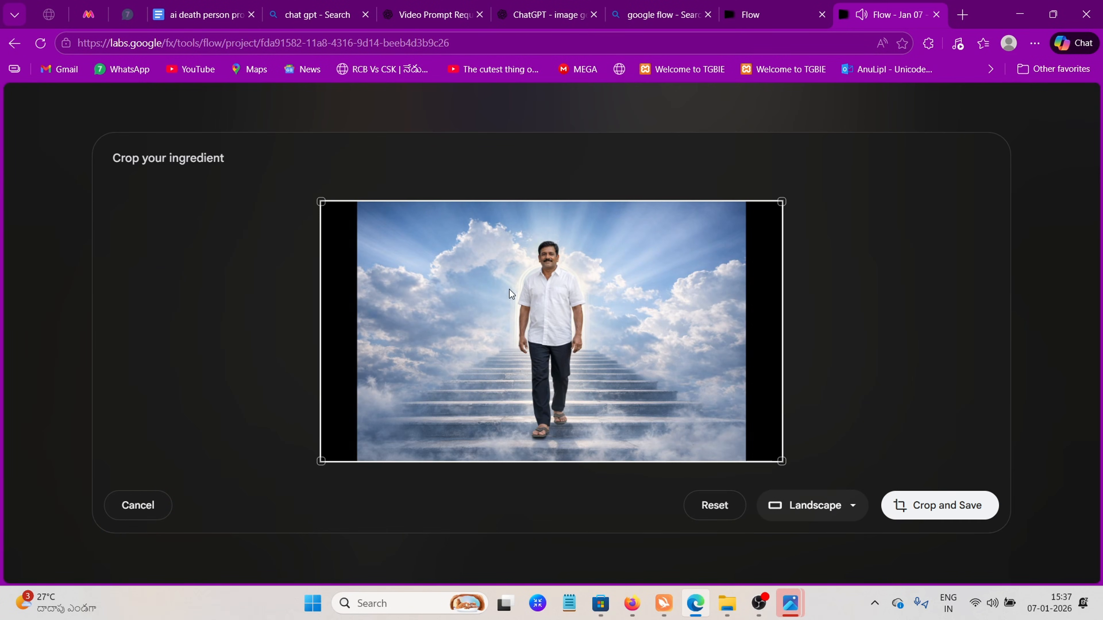
{"action": "left_click_drag", "start_coordinate": [764, 208], "coordinate": [740, 215]}
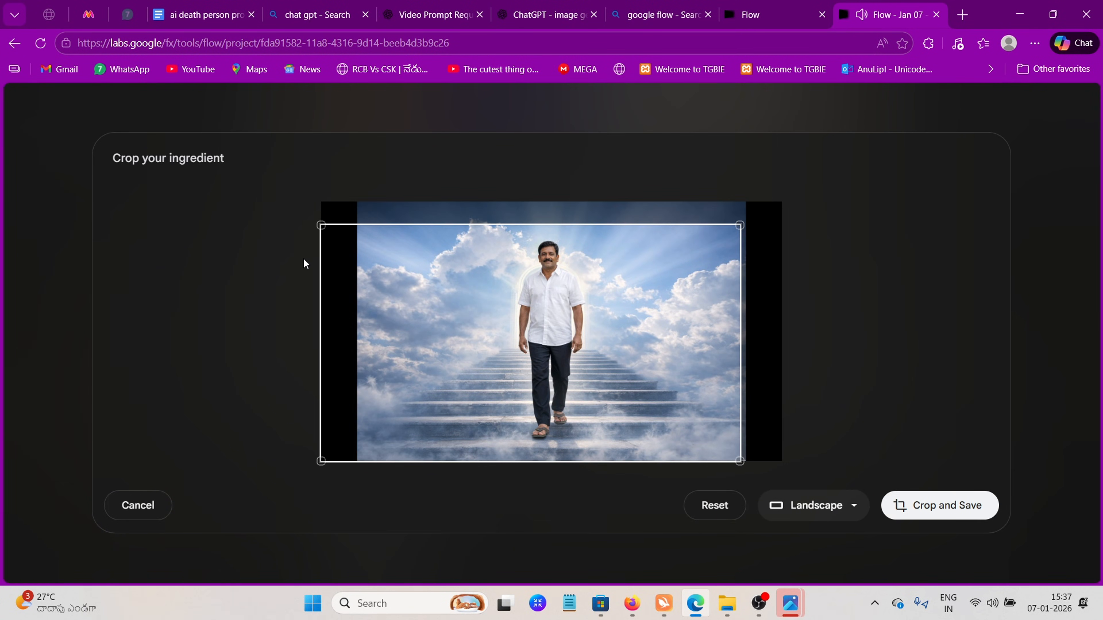
{"action": "left_click_drag", "start_coordinate": [322, 224], "coordinate": [349, 240]}
{"action": "mouse_move", "coordinate": [526, 361]}
{"action": "left_mouse_down"}
{"action": "mouse_move", "coordinate": [531, 334]}
{"action": "mouse_move", "coordinate": [539, 350]}
{"action": "left_mouse_up"}
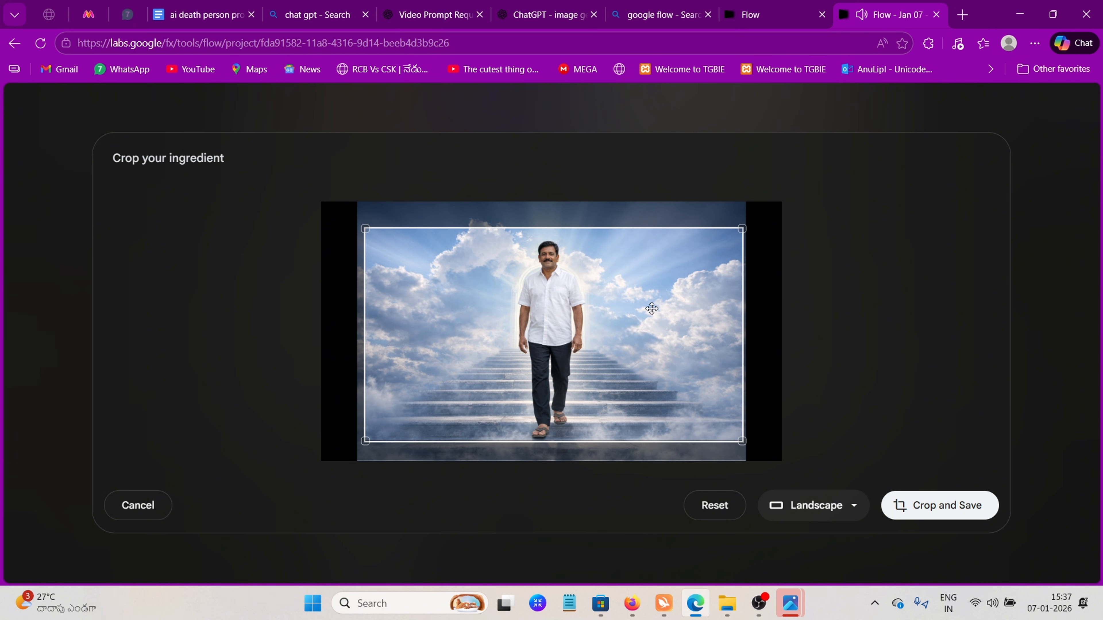
{"action": "left_click", "coordinate": [907, 499]}
Copy the full text under "2ND IMAGE PROMPT" from the prompts document
{"action": "left_click", "coordinate": [200, 14]}
{"action": "left_click_drag", "start_coordinate": [565, 515], "coordinate": [320, 257]}
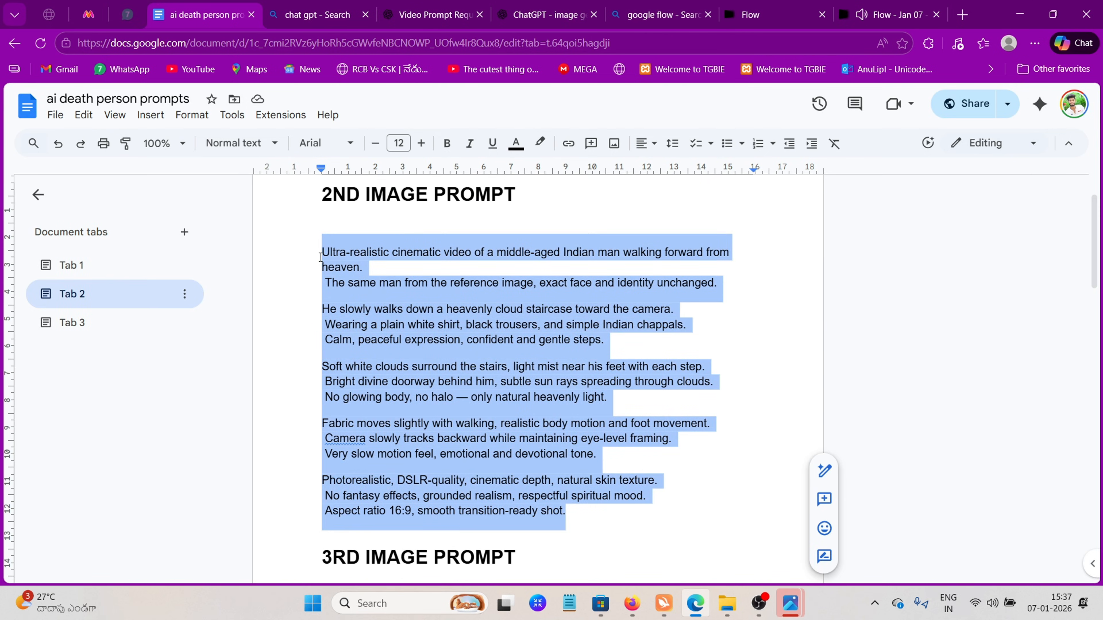
{"action": "right_click", "coordinate": [343, 265]}
{"action": "left_click", "coordinate": [378, 207]}
Return to the Flow project, paste the copied prompt for the heavenly staircase frame and submit the video generation
{"action": "left_click", "coordinate": [898, 5]}
{"action": "right_click", "coordinate": [412, 502]}
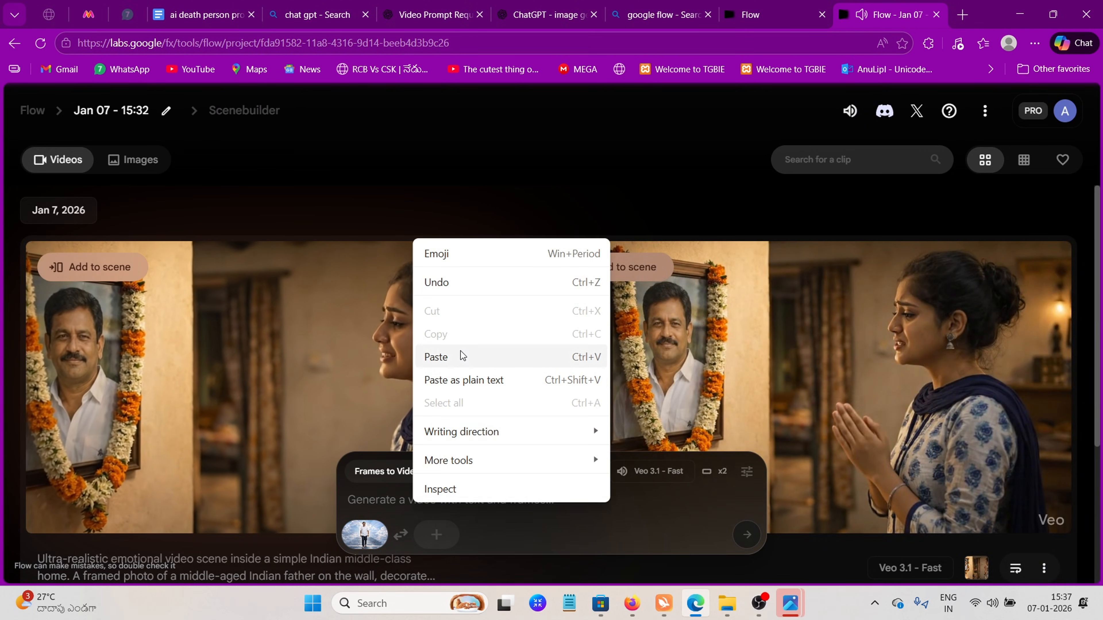
{"action": "left_click", "coordinate": [434, 357]}
{"action": "left_click", "coordinate": [747, 535]}
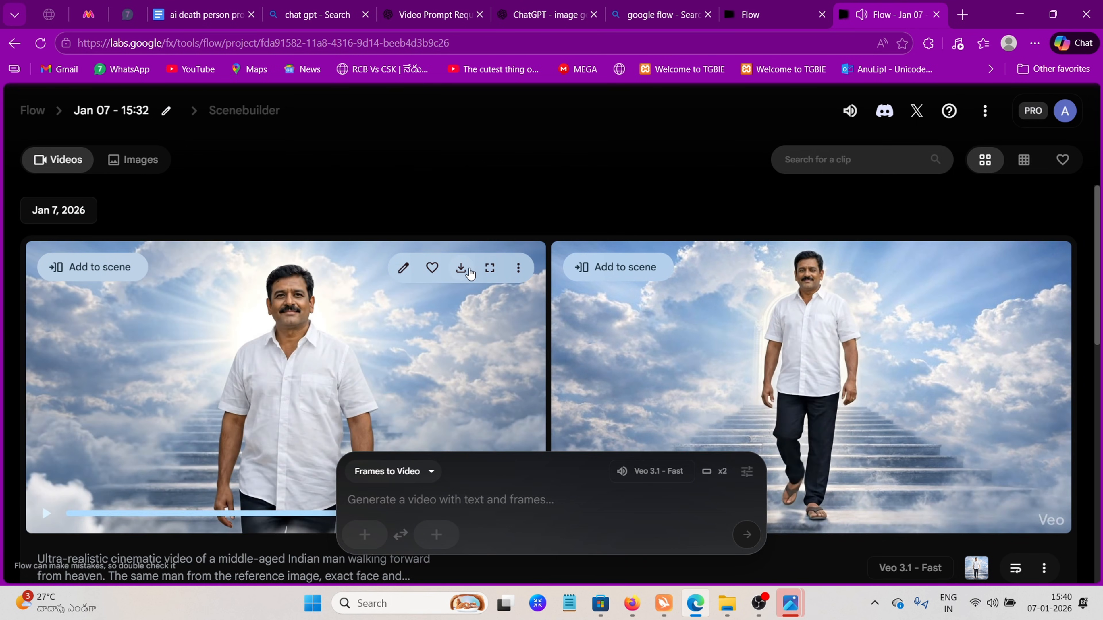
Download the first generated clip of the father walking down the cloud staircase at Original size (720p)
{"action": "left_click", "coordinate": [469, 273]}
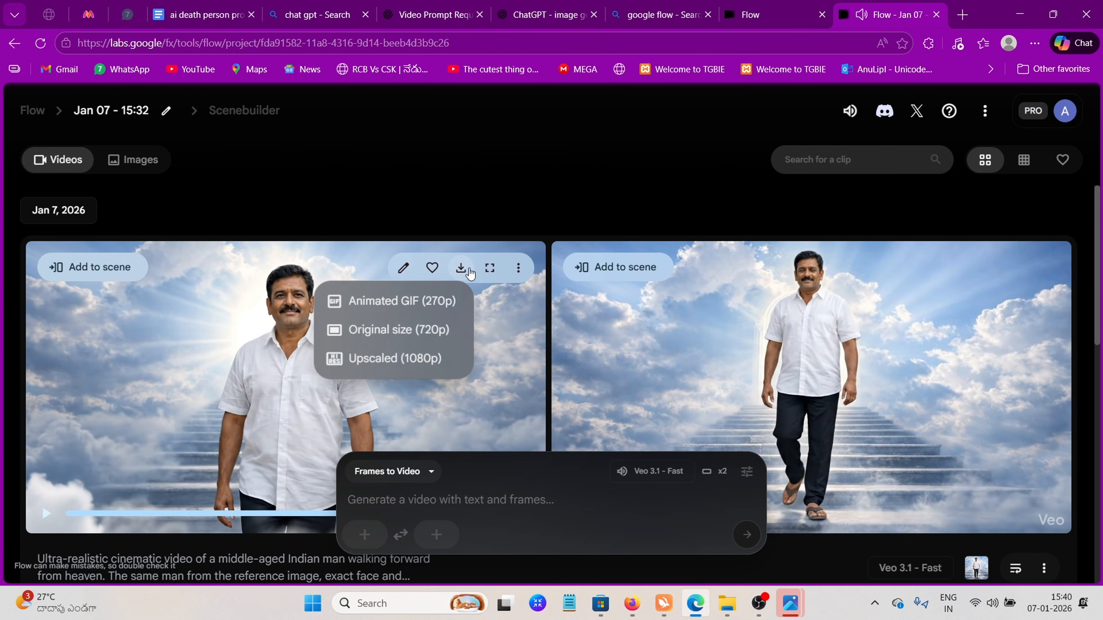
{"action": "left_click", "coordinate": [393, 328]}
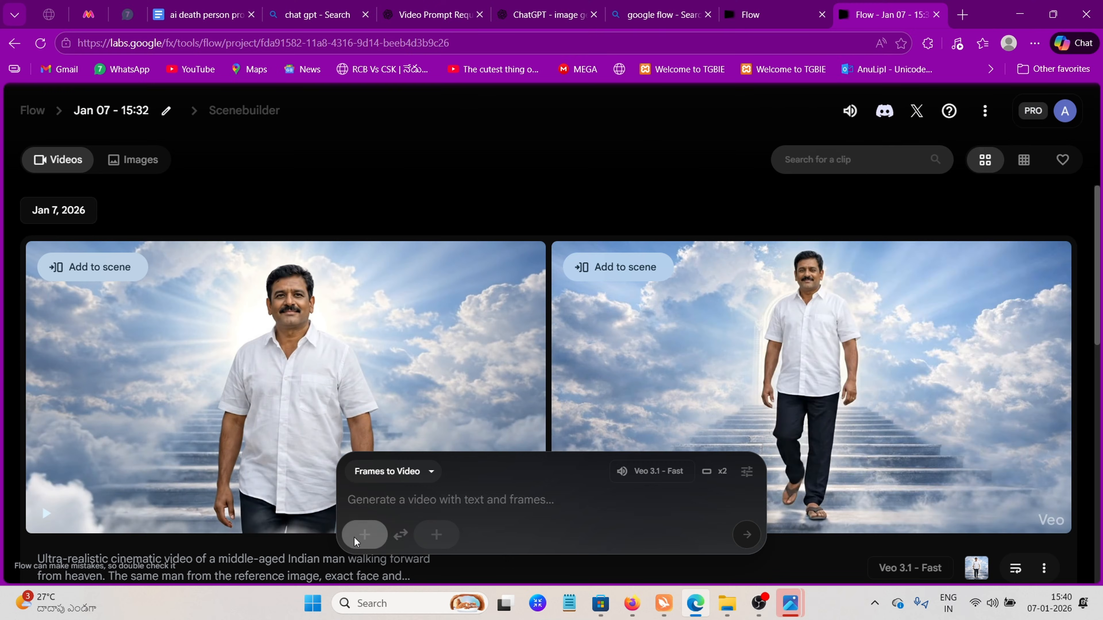
Upload ChatGPT Image Jan 7, 2026, 03_18_54 PM.png as the start frame and save its landscape crop
{"action": "left_click", "coordinate": [360, 533]}
{"action": "left_click", "coordinate": [276, 126]}
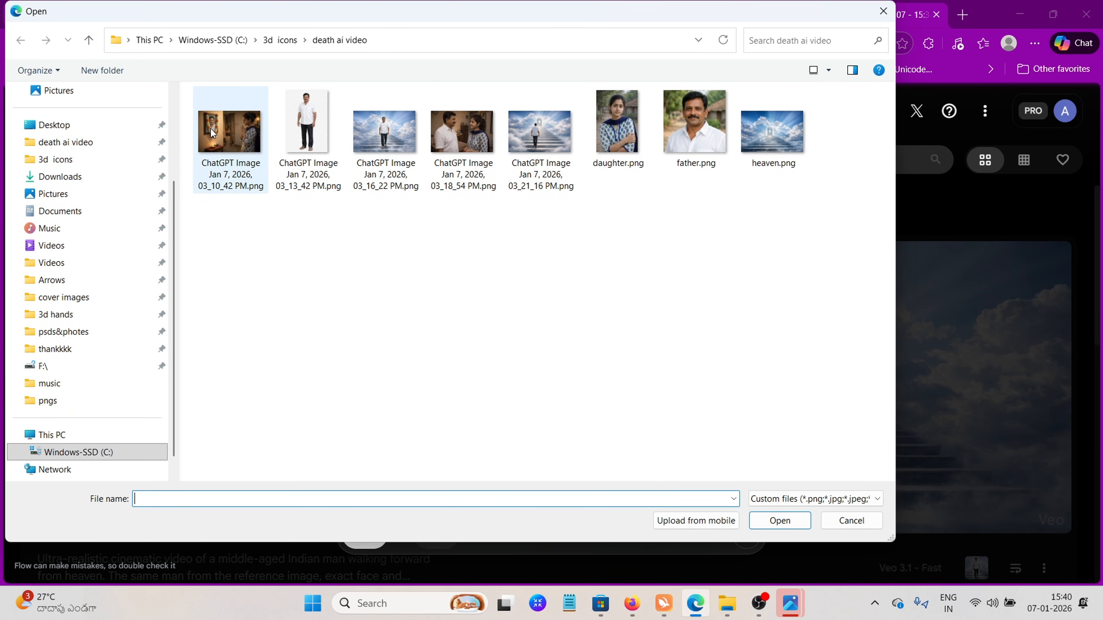
{"action": "left_click", "coordinate": [461, 137]}
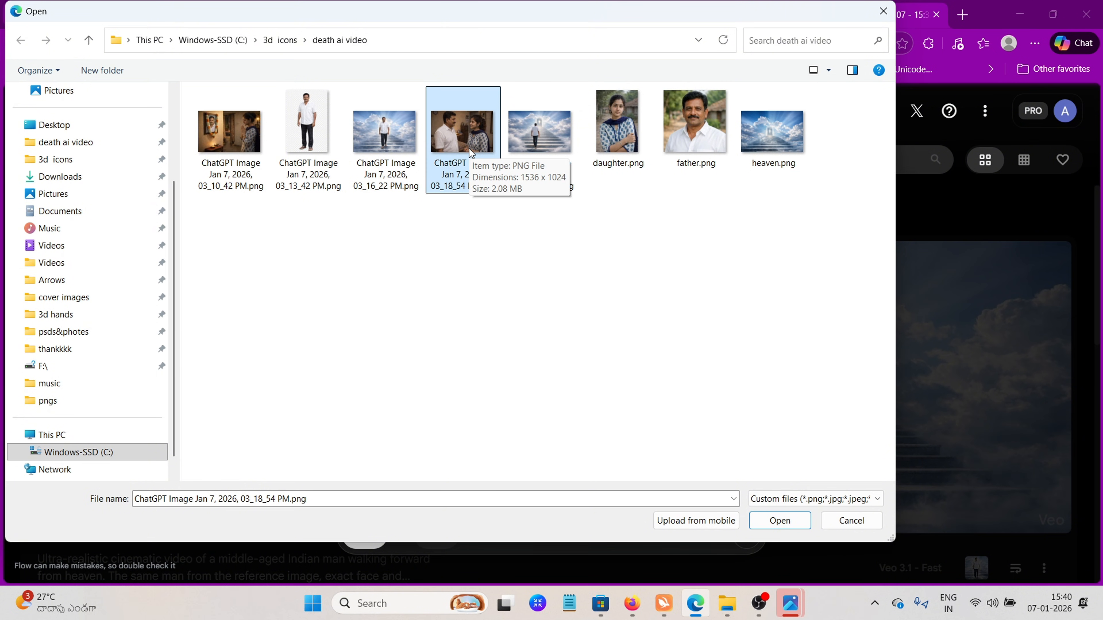
{"action": "left_click", "coordinate": [757, 523]}
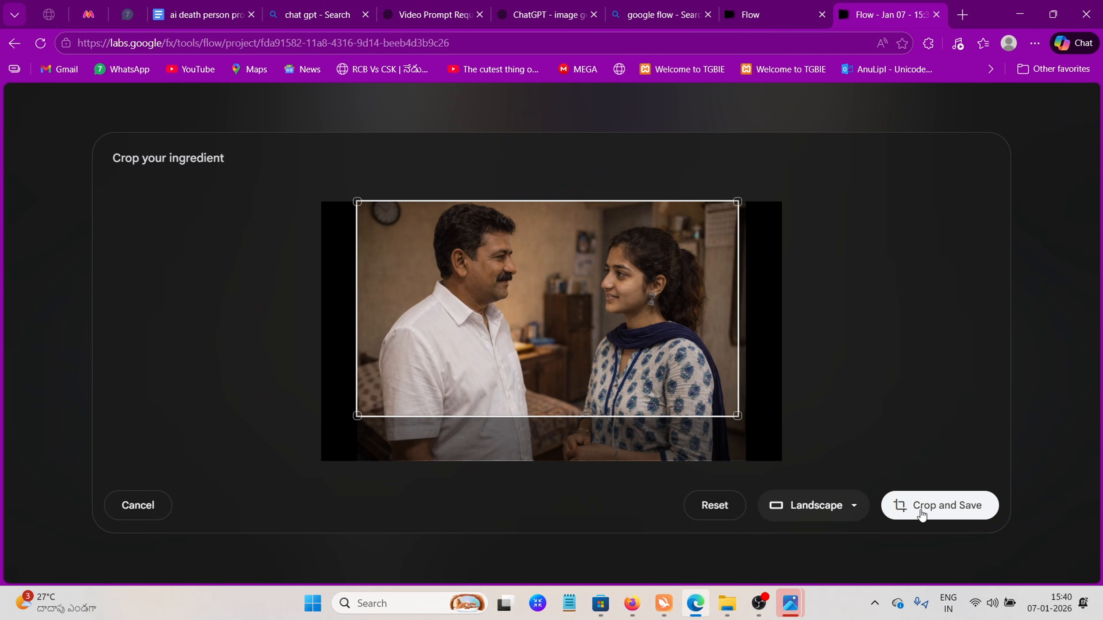
{"action": "left_click", "coordinate": [921, 512]}
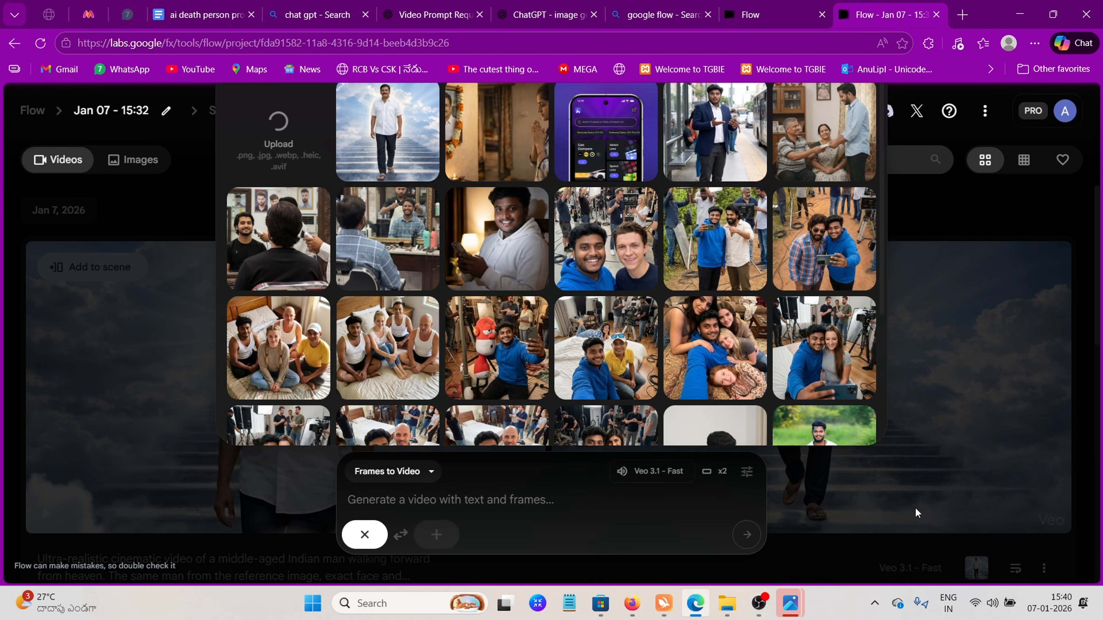
Copy the full text under "3RD IMAGE PROMPT" from the prompts document and submit it in the Flow project for the father and daughter frame
{"action": "left_click_drag", "start_coordinate": [415, 417], "coordinate": [304, 208]}
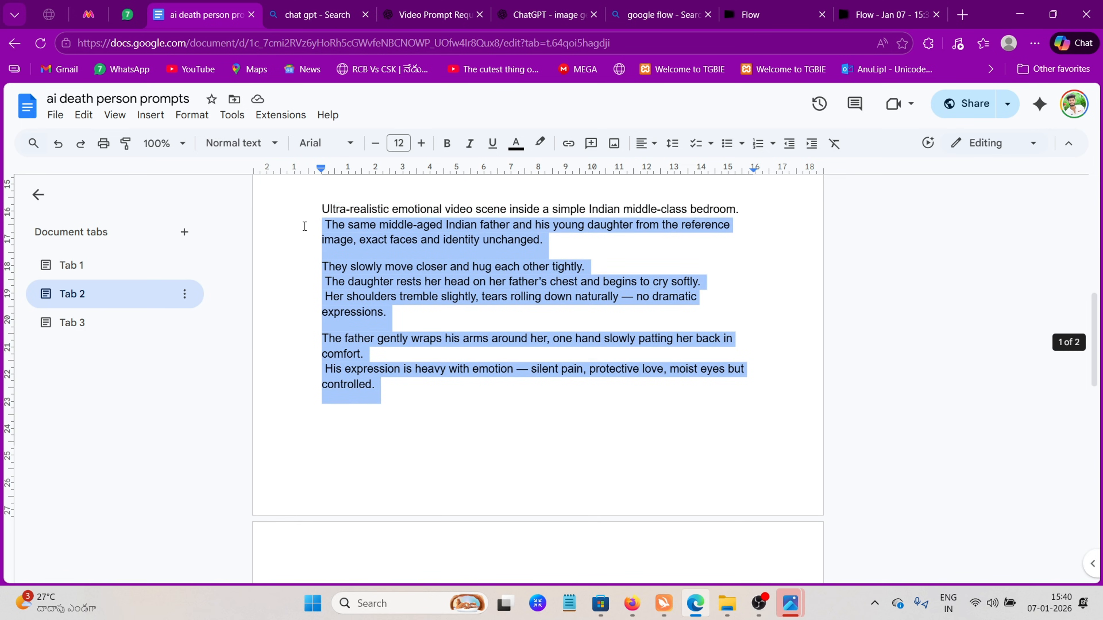
{"action": "scroll", "coordinate": [299, 304], "scroll_direction": "up", "scroll_amount": 4}
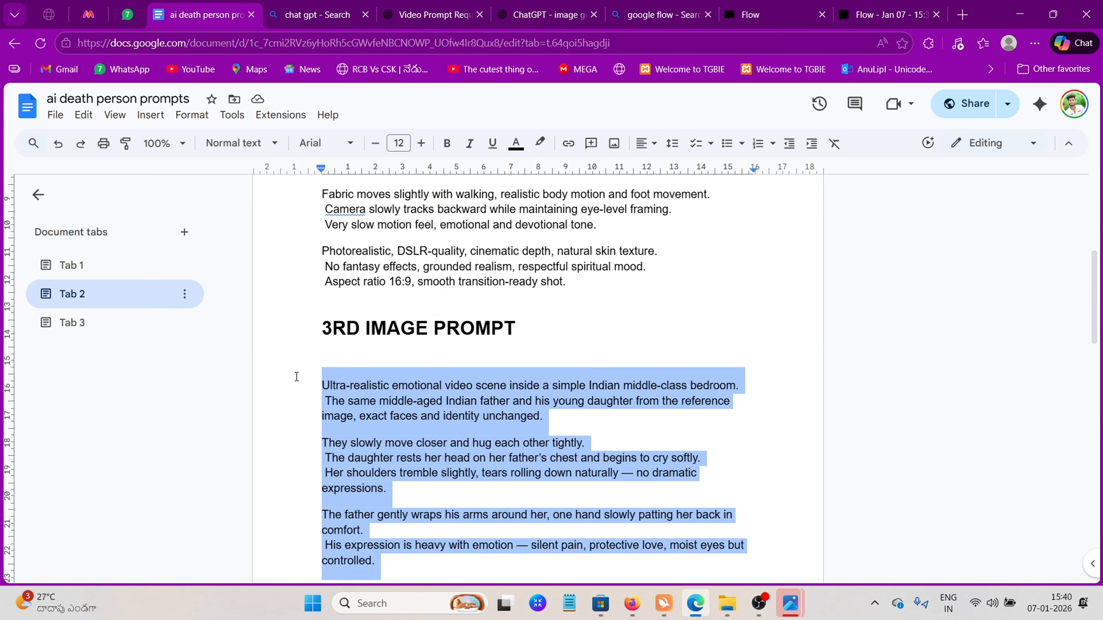
{"action": "right_click", "coordinate": [343, 384]}
{"action": "left_click", "coordinate": [385, 208]}
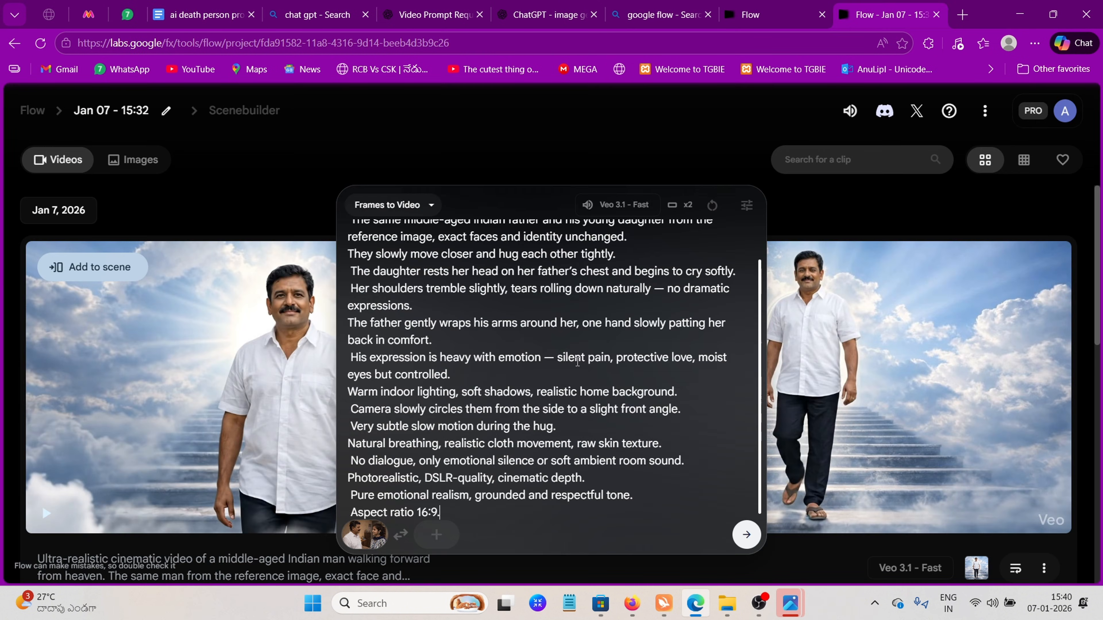
{"action": "key", "text": "Return"}
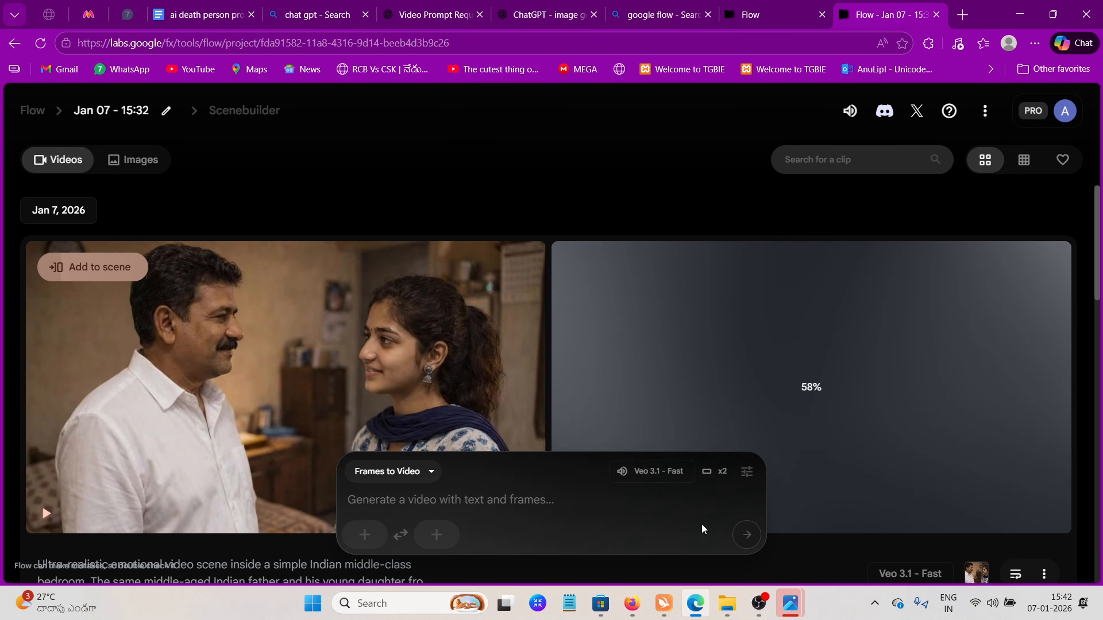
Preview both generated clips of the father and daughter hugging and download the first one
{"action": "scroll", "coordinate": [64, 374], "scroll_direction": "down", "scroll_amount": 3}
{"action": "left_click", "coordinate": [51, 371]}
{"action": "scroll", "coordinate": [139, 400], "scroll_direction": "up", "scroll_amount": 2}
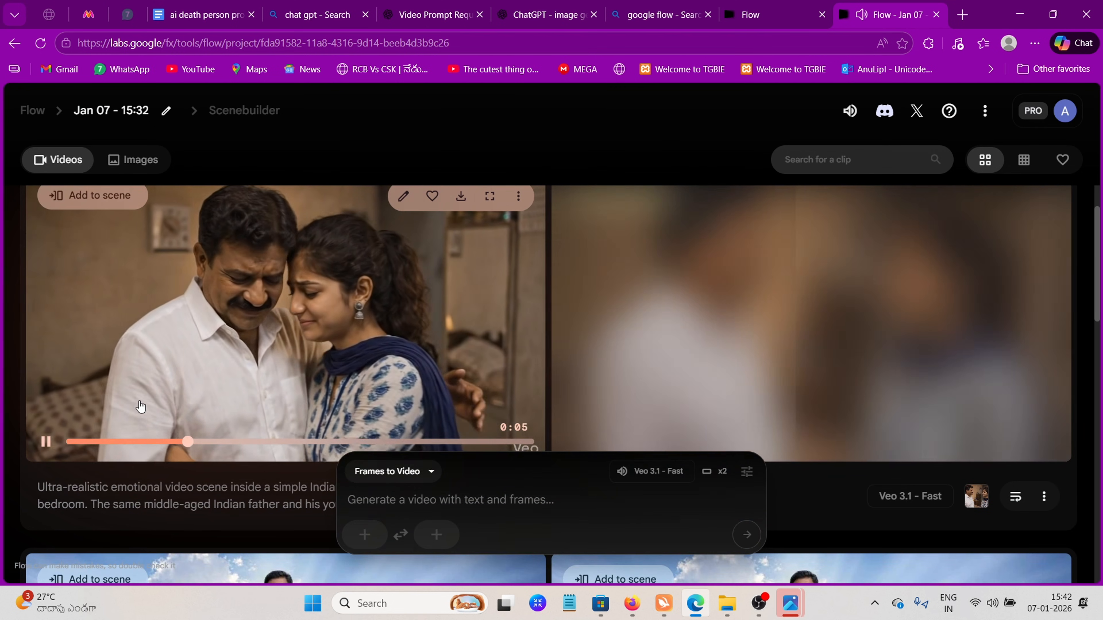
{"action": "mouse_move", "coordinate": [574, 444]}
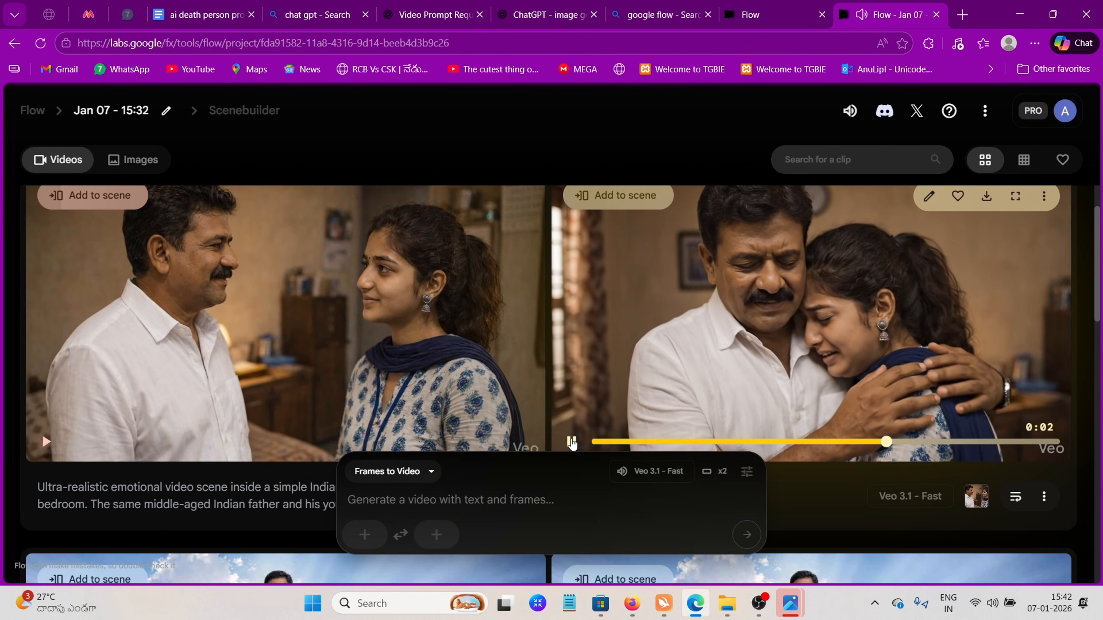
{"action": "mouse_move", "coordinate": [401, 348]}
{"action": "left_click", "coordinate": [461, 267]}
{"action": "left_click", "coordinate": [364, 337]}
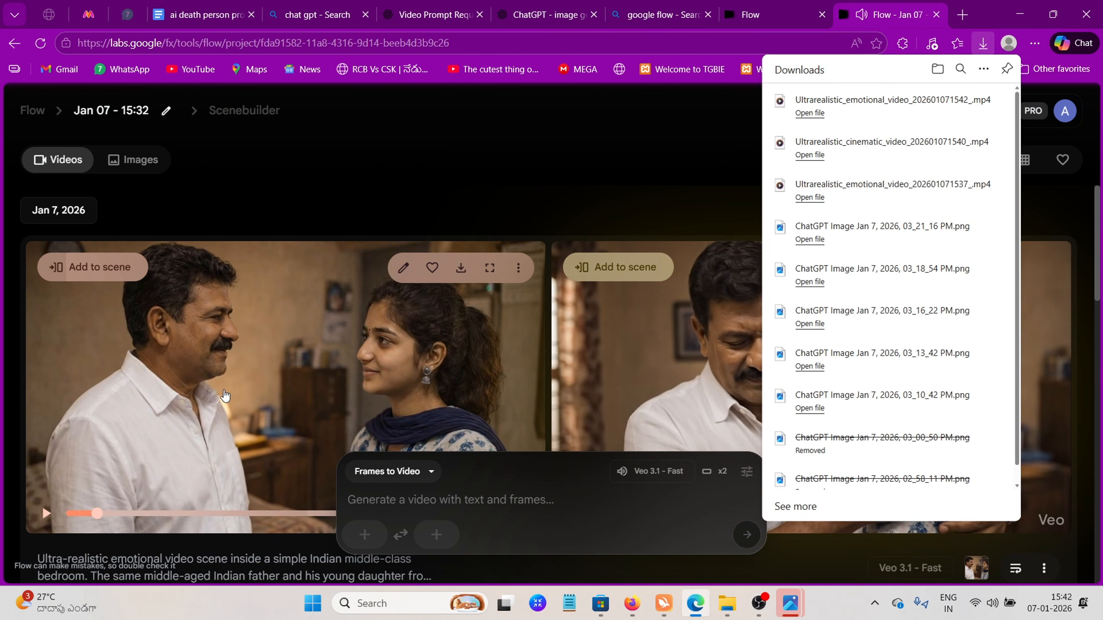
Upload ChatGPT Image Jan 7, 2026, 03_21_16 PM.png as the start frame for the next video
{"action": "left_click", "coordinate": [369, 540]}
{"action": "left_click", "coordinate": [243, 124]}
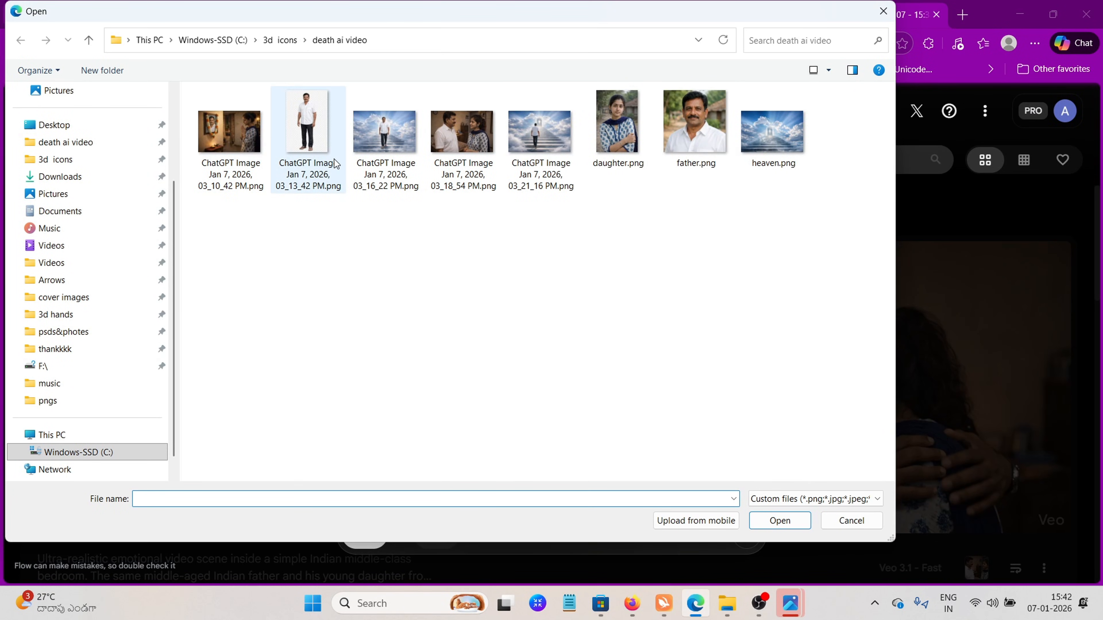
{"action": "left_click", "coordinate": [537, 147]}
{"action": "left_click", "coordinate": [775, 528]}
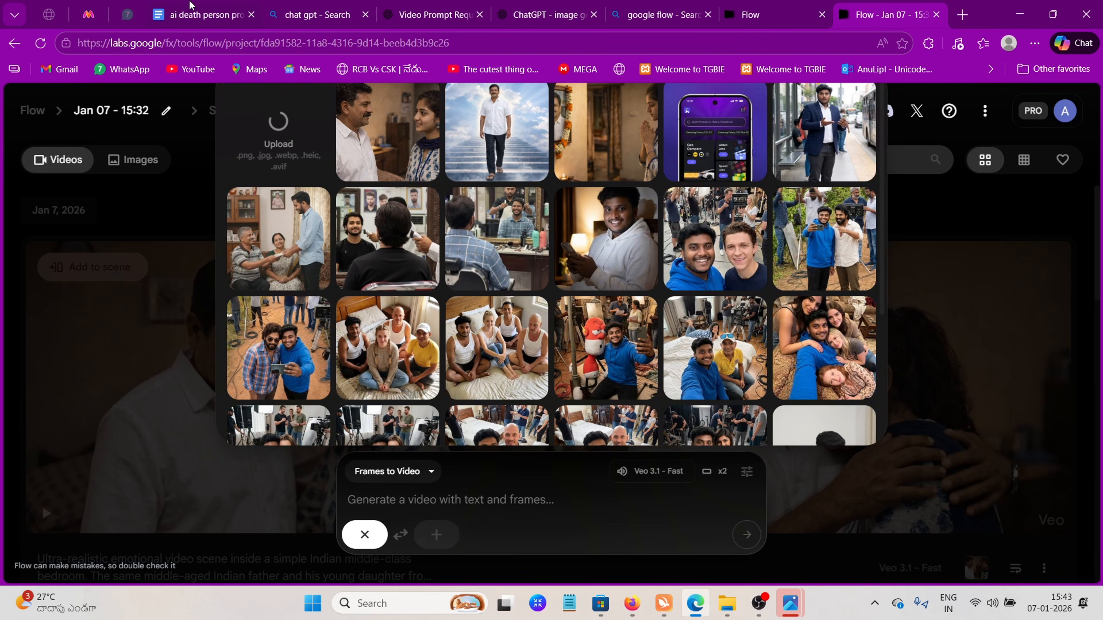
Copy the full text under "4TH IMAGE PROMPT" from the prompts document
{"action": "left_click", "coordinate": [190, 6]}
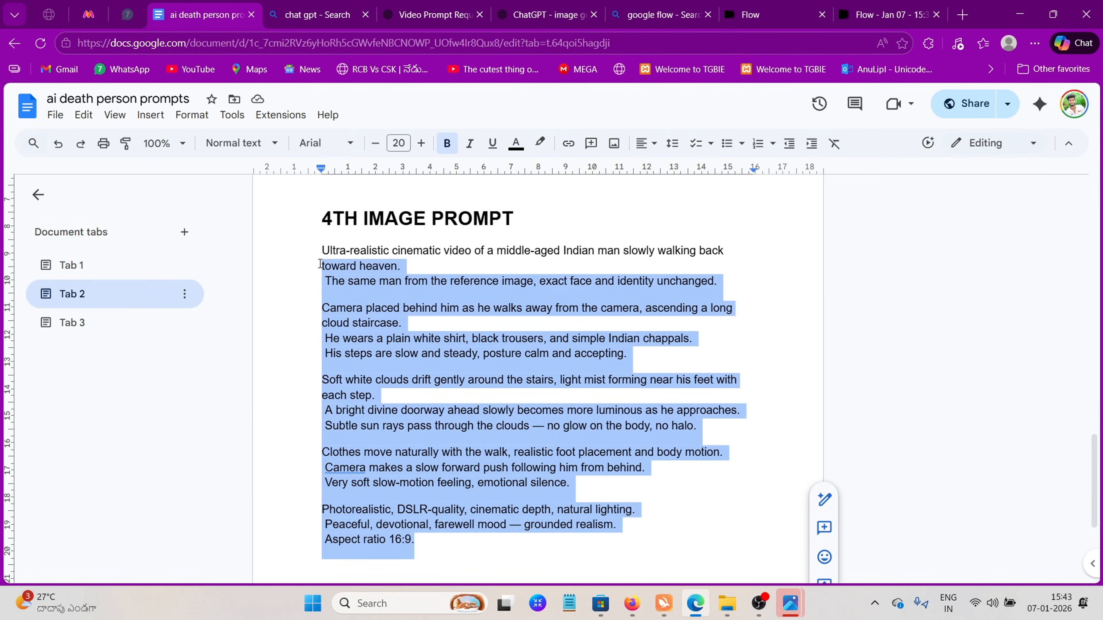
{"action": "right_click", "coordinate": [358, 235]}
{"action": "left_click", "coordinate": [389, 208]}
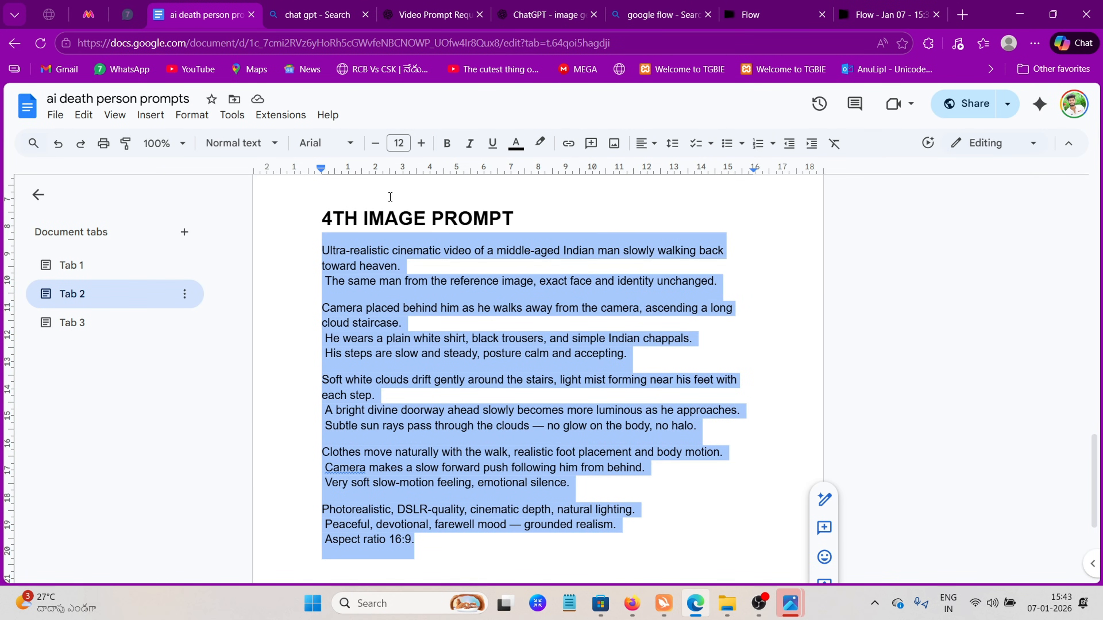
Return to the Flow project, paste the copied prompt for the walk back to heaven and submit the video generation
{"action": "left_click", "coordinate": [867, 13]}
{"action": "right_click", "coordinate": [526, 504]}
{"action": "left_click", "coordinate": [608, 357]}
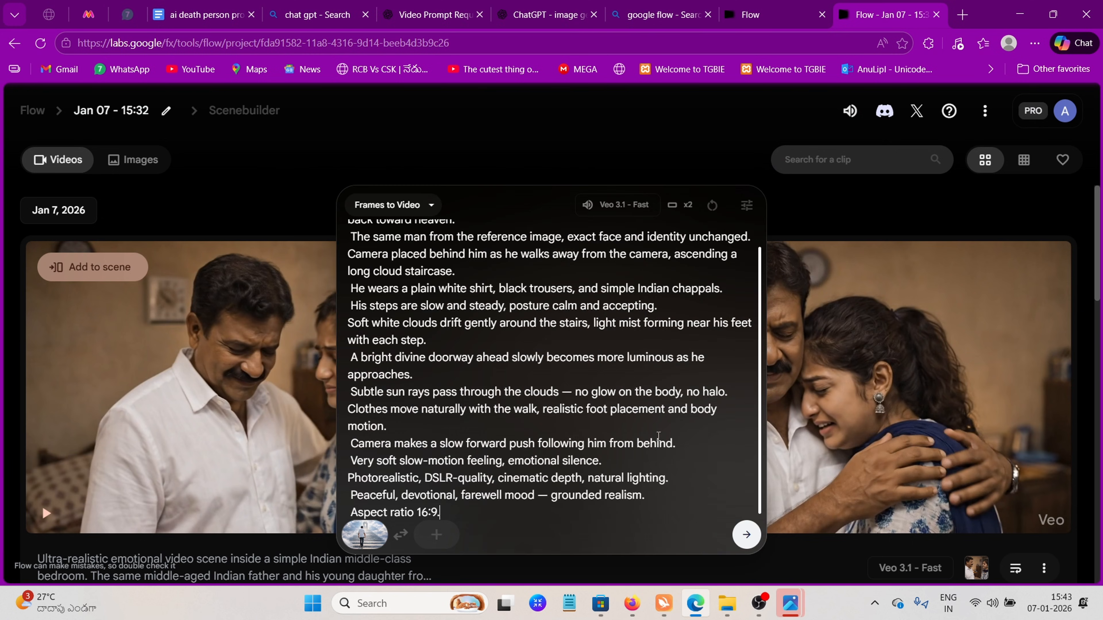
{"action": "left_click", "coordinate": [746, 536]}
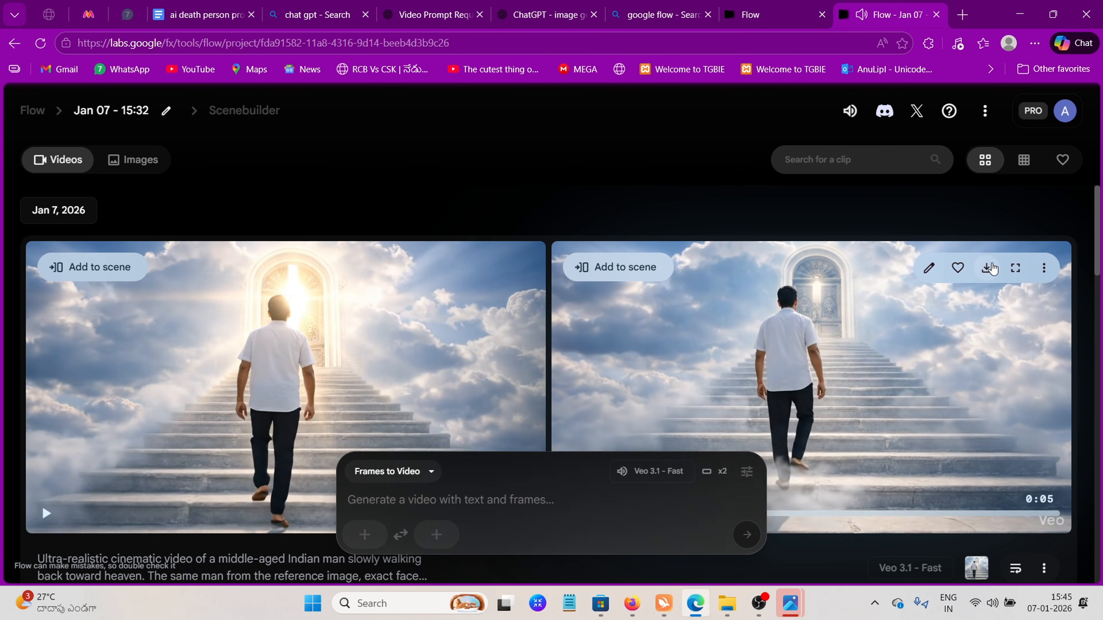
Download the second generated clip of the man climbing the cloud staircase toward the doorway
{"action": "left_click", "coordinate": [987, 268]}
{"action": "left_click", "coordinate": [929, 325]}
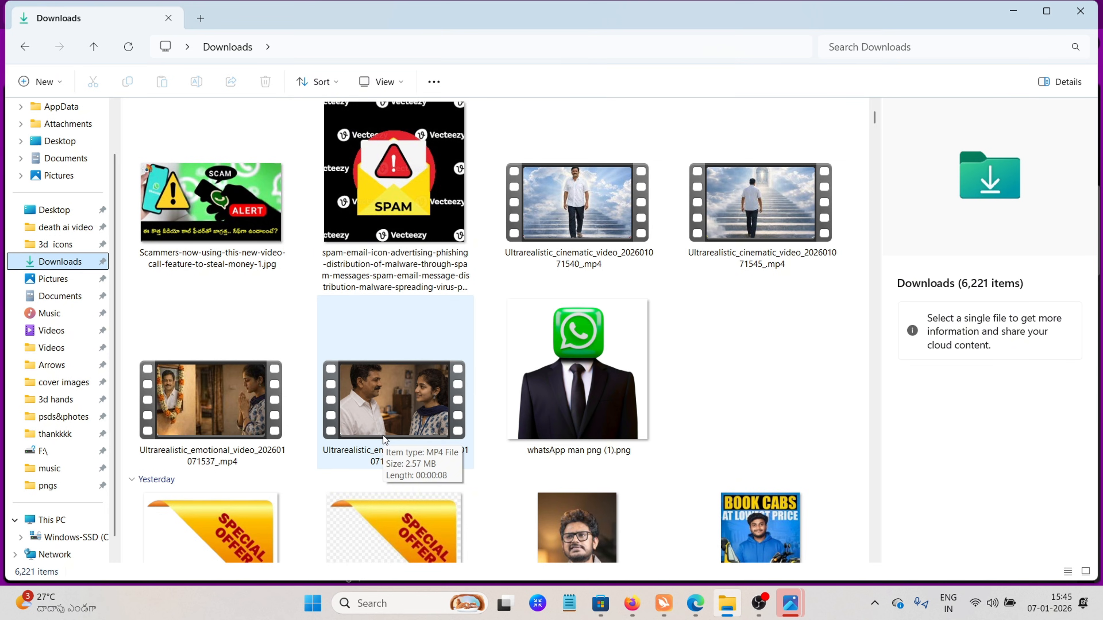
In File Explorer, copy the four Ultrarealistic MP4 clips from Downloads into the "death ai video" folder
{"action": "left_click", "coordinate": [383, 435]}
{"action": "left_click", "coordinate": [230, 401], "text": "ctrl"}
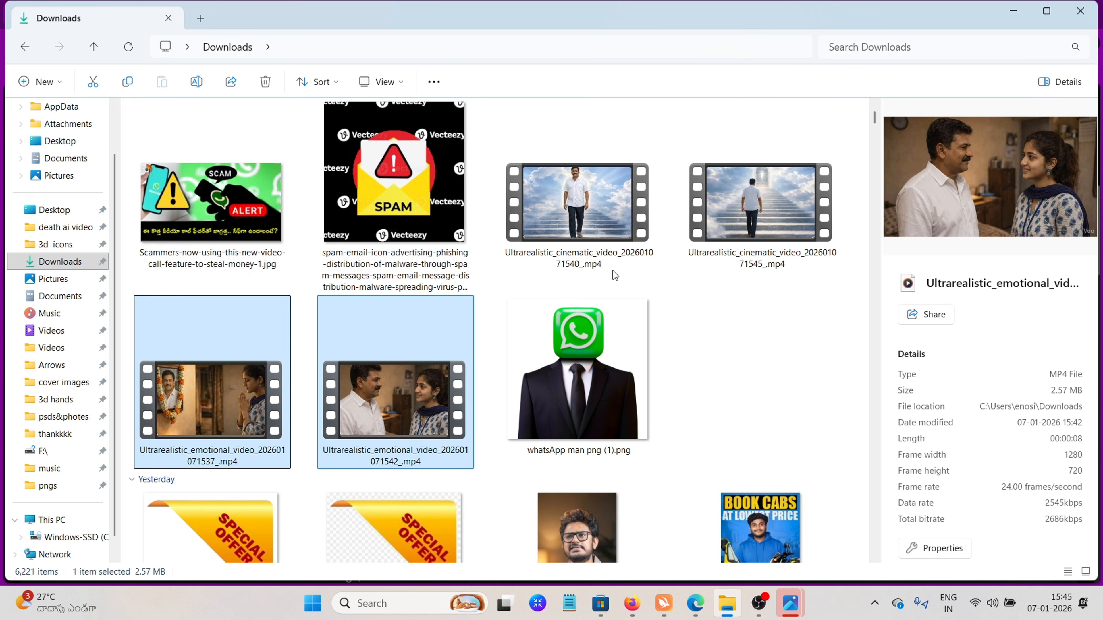
{"action": "left_click", "coordinate": [599, 231], "text": "ctrl"}
{"action": "left_click", "coordinate": [728, 221], "text": "ctrl"}
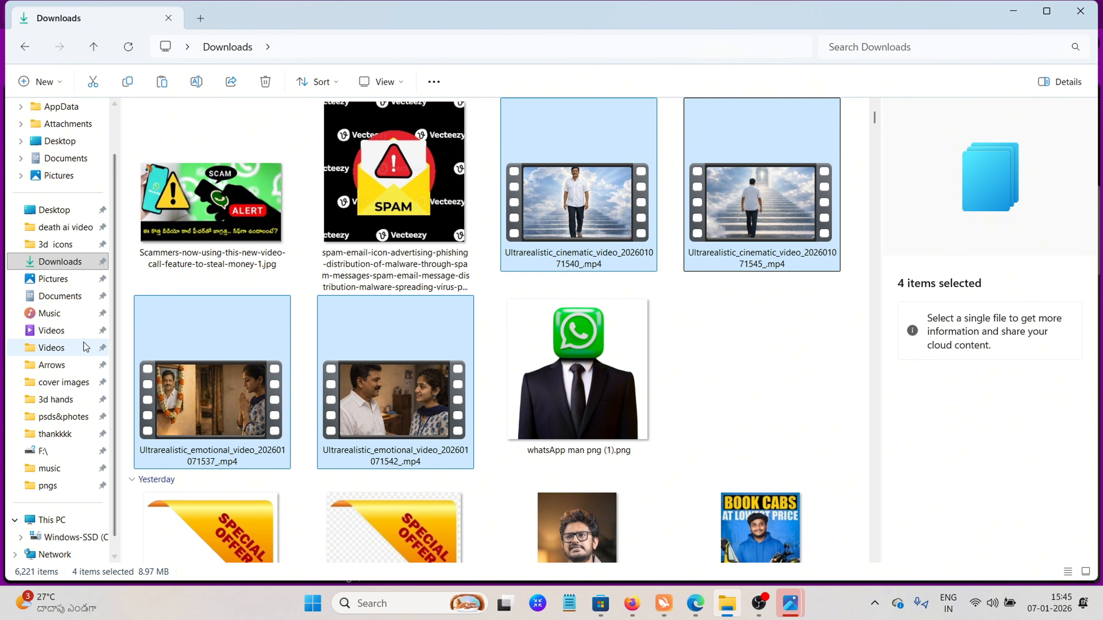
{"action": "left_click", "coordinate": [81, 228]}
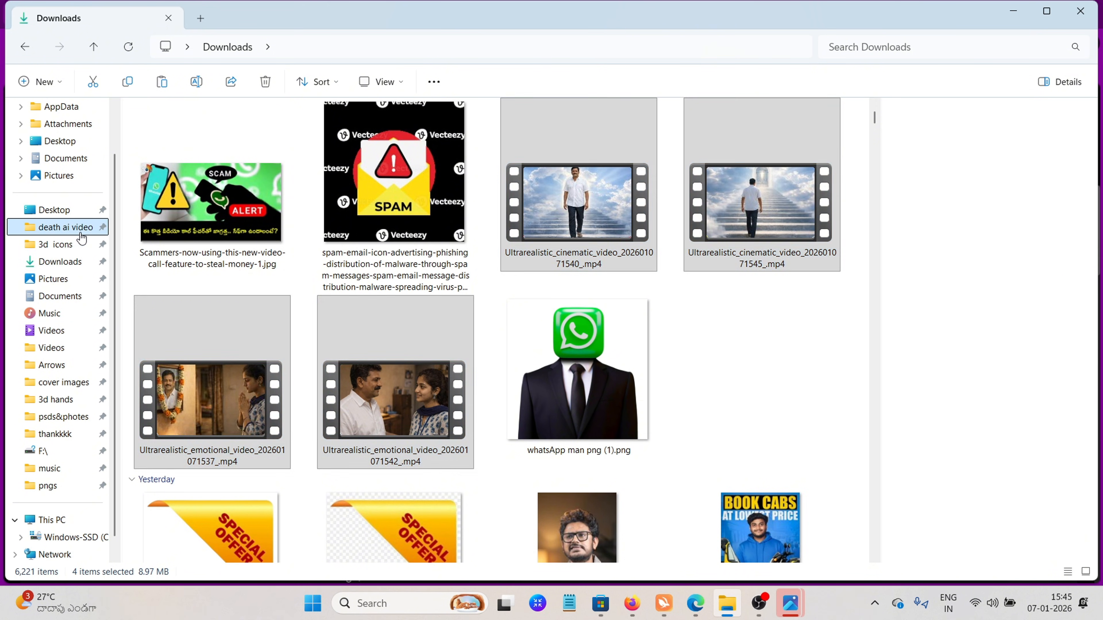
{"action": "left_click", "coordinate": [171, 82]}
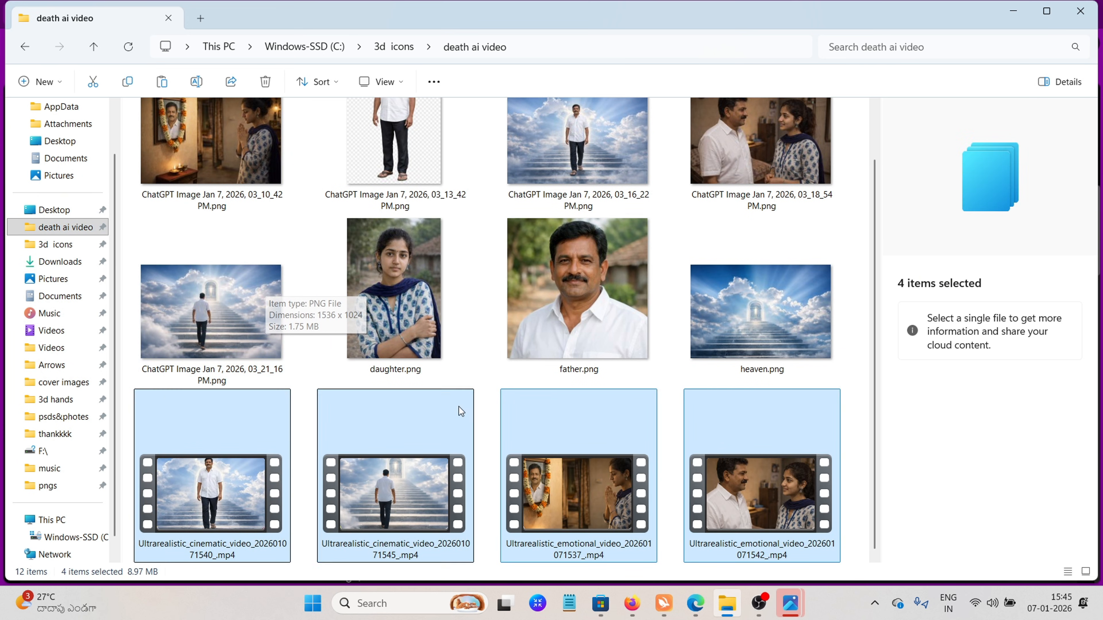
{"action": "left_click_drag", "start_coordinate": [728, 468], "coordinate": [436, 455]}
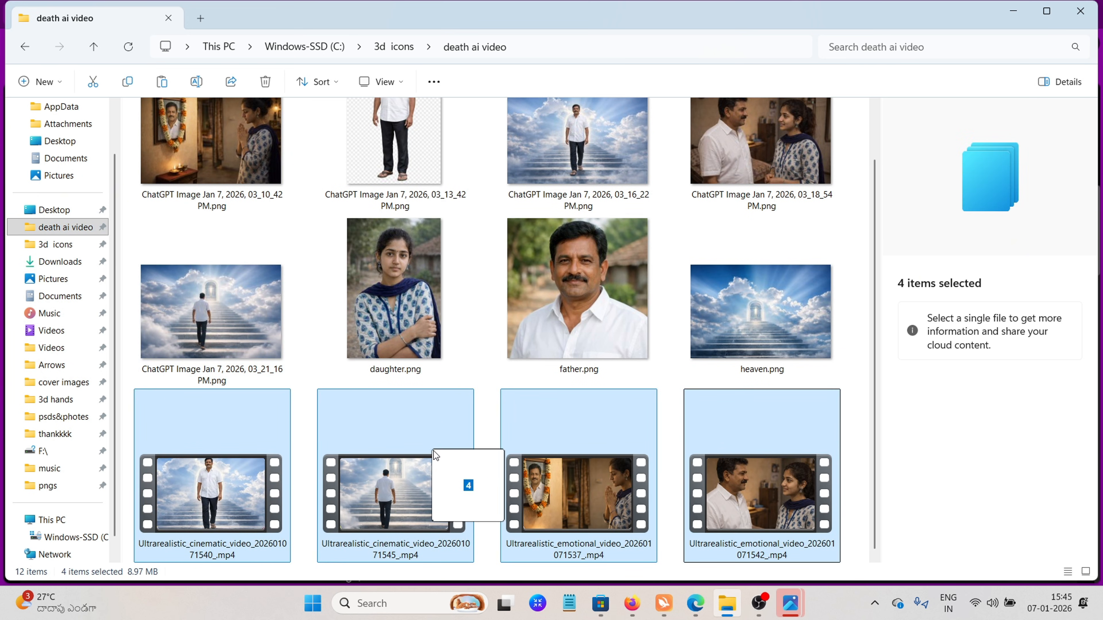
{"action": "left_click_drag", "start_coordinate": [131, 437], "coordinate": [816, 556]}
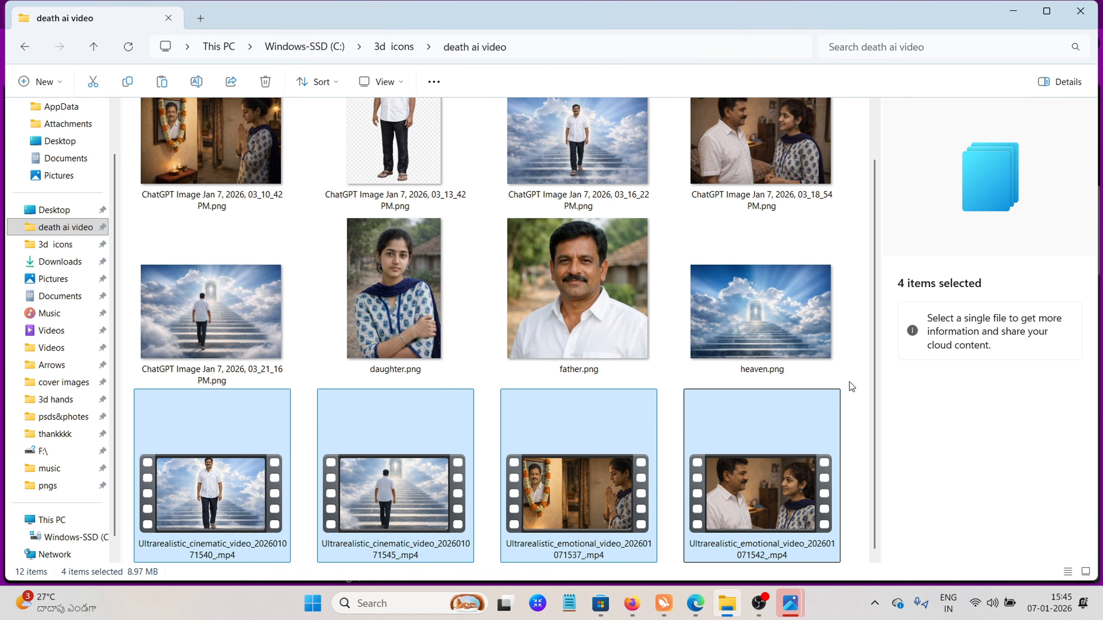
{"action": "left_click", "coordinate": [856, 390]}
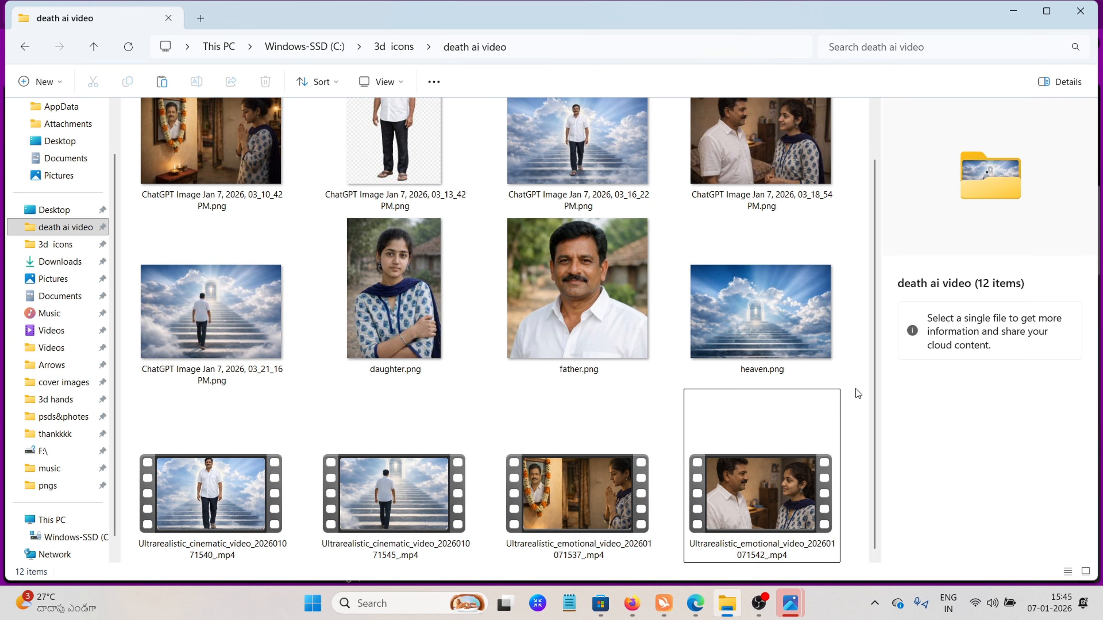